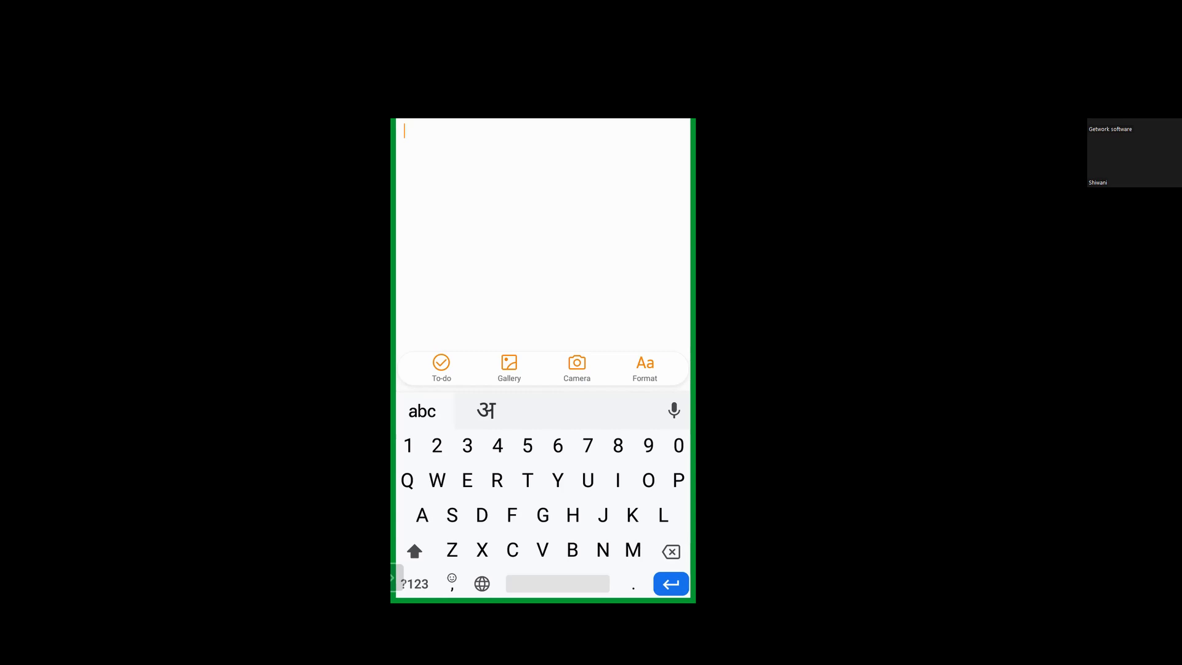
# Step: Switch from Notepad back to the Zoom app
pyautogui.hotkey('alt', 'Tab')
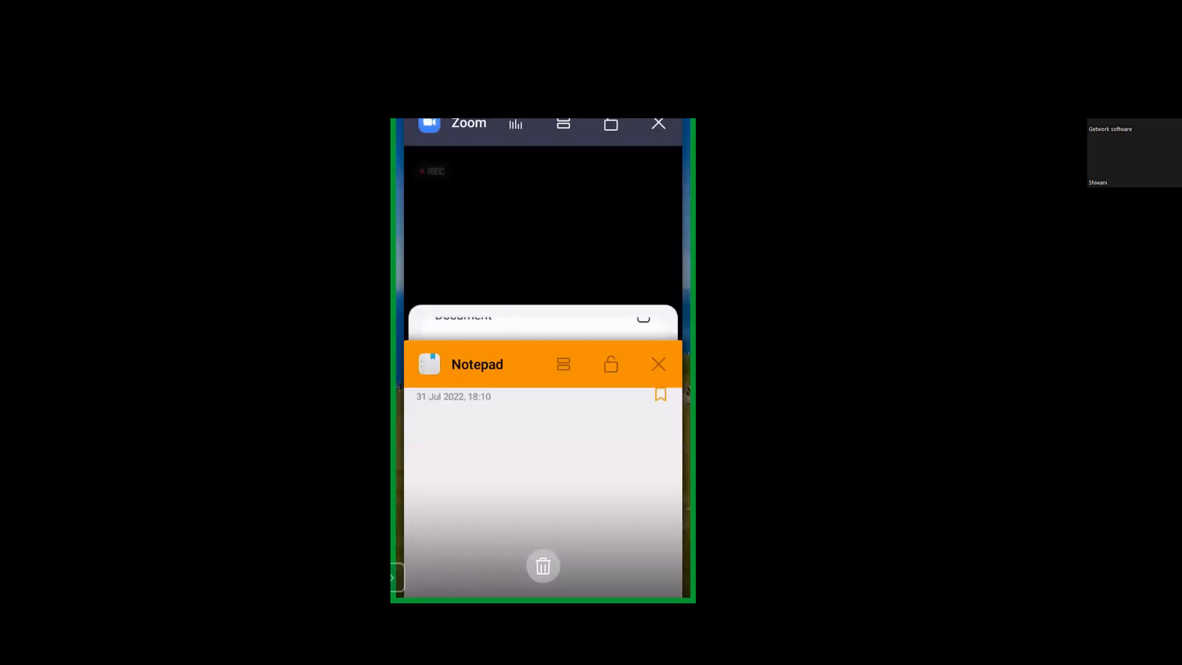
pyautogui.click(542, 215)
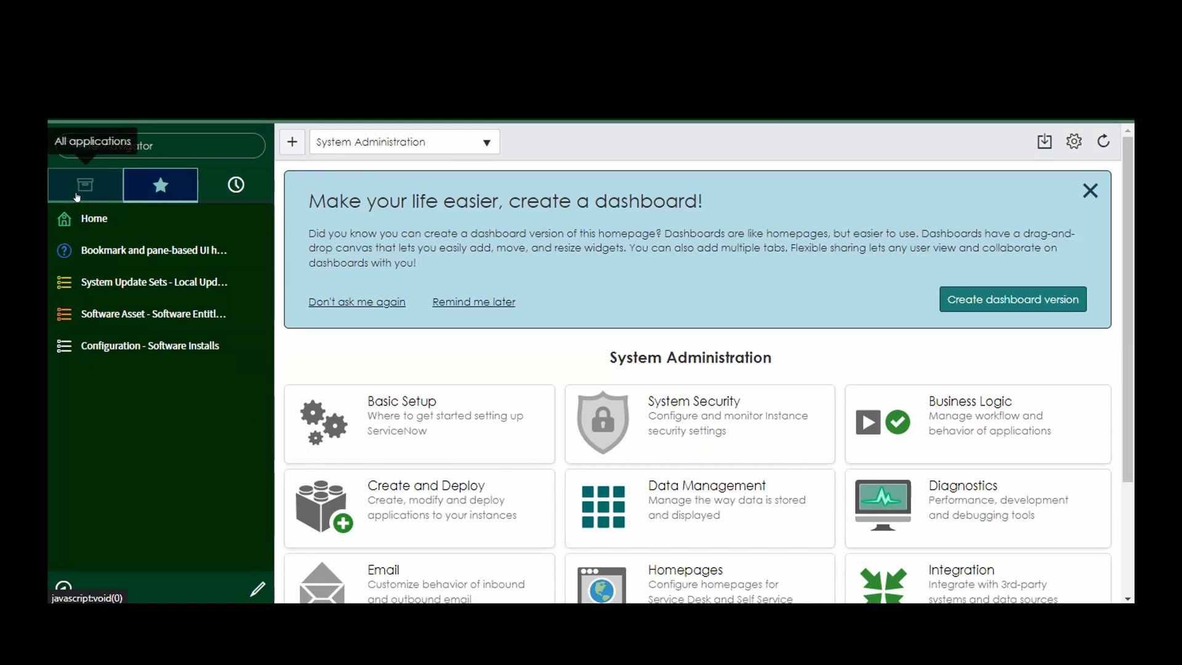
# Step: Filter the application navigator for "software", then open the Software Asset - Software Entitlements list and look through its entries
pyautogui.click(172, 138)
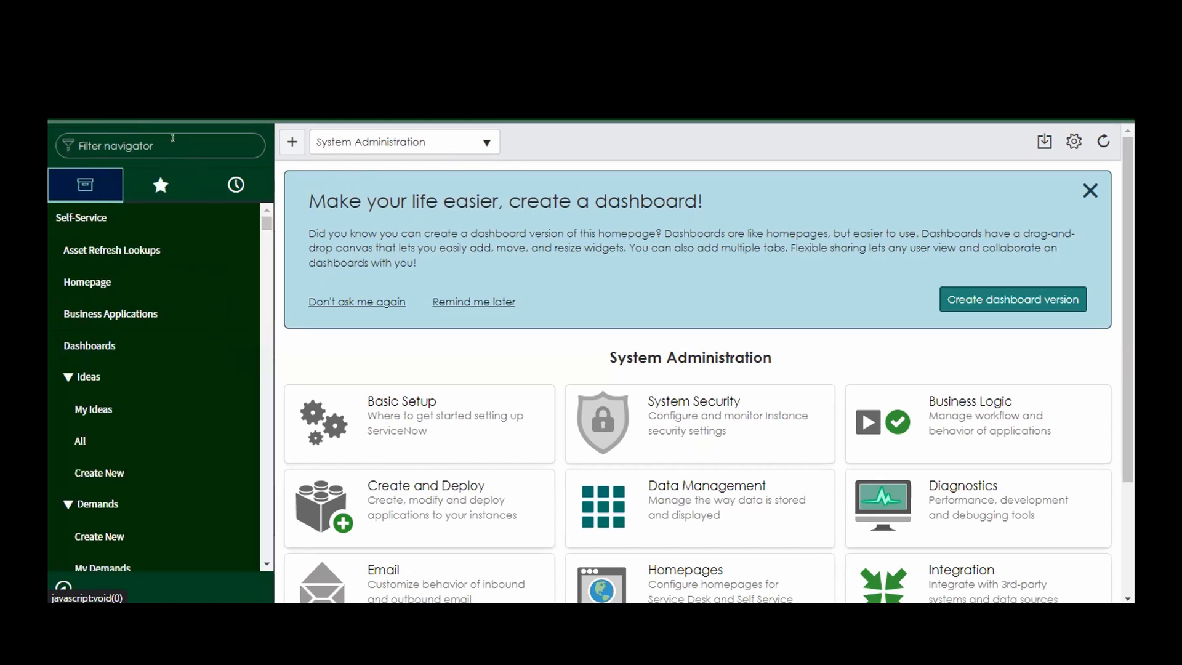
pyautogui.write('so')
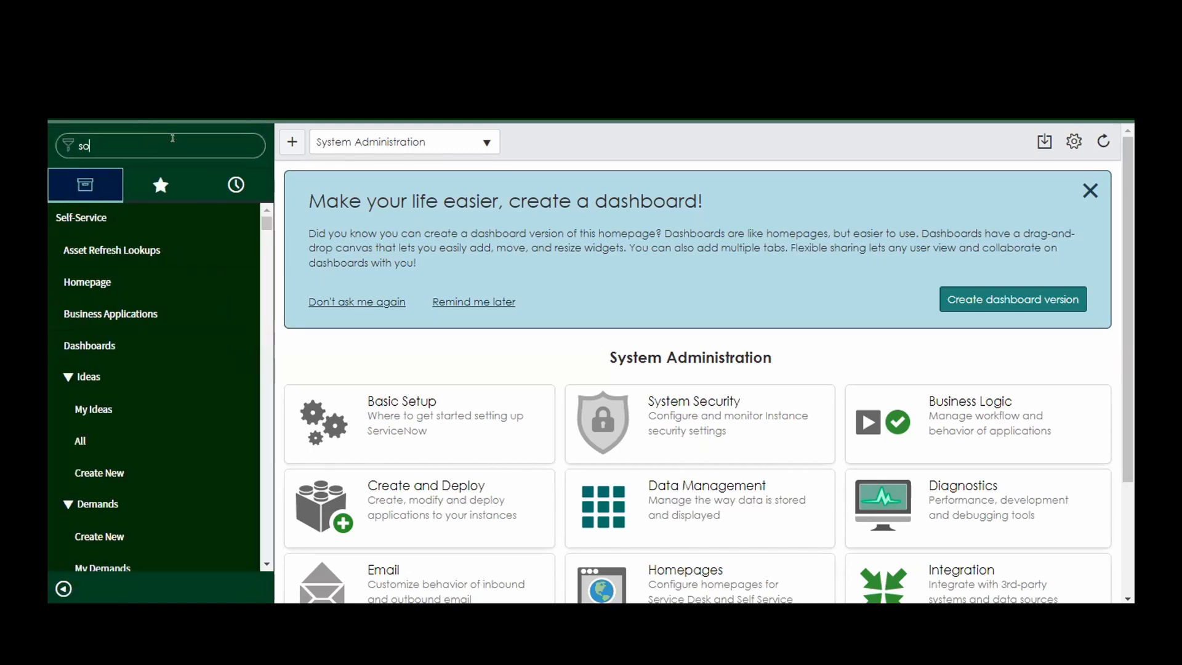
pyautogui.write('ftwre')
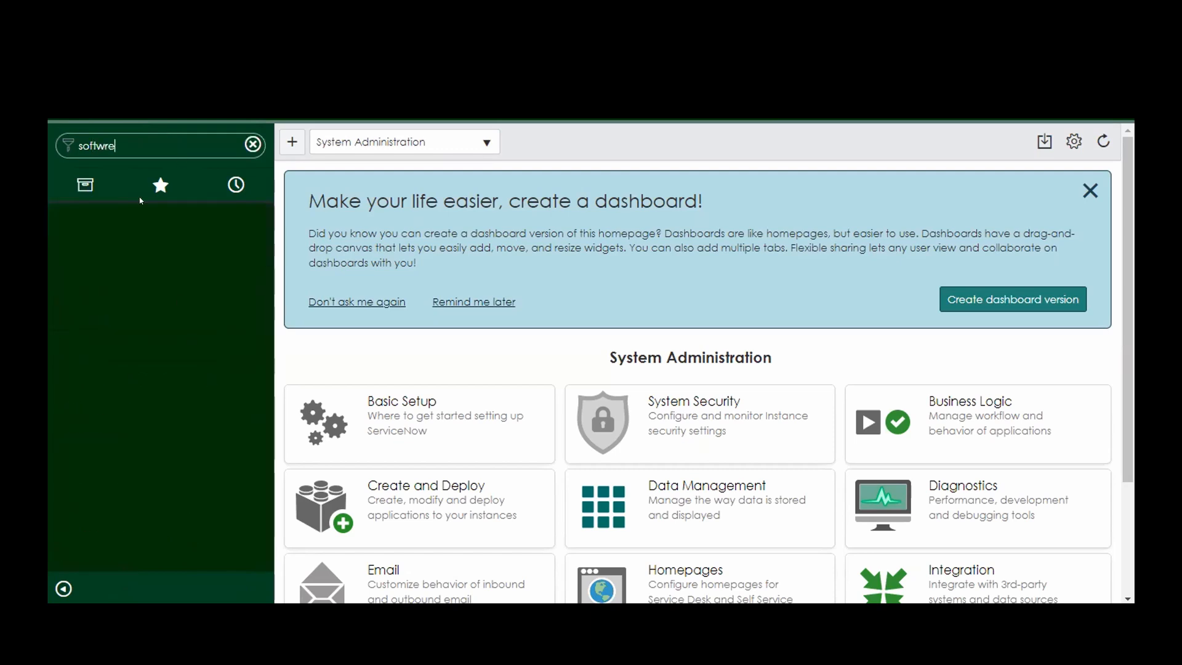
pyautogui.press('BackSpace')
pyautogui.press('BackSpace')
pyautogui.write('are')
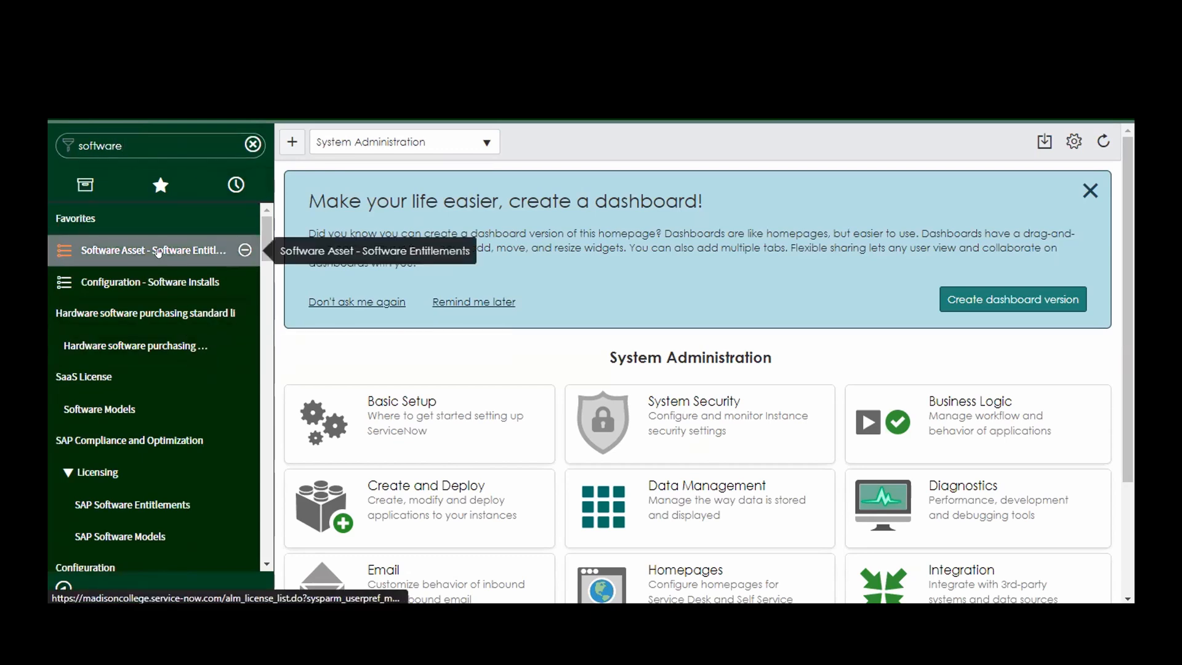
pyautogui.click(158, 253)
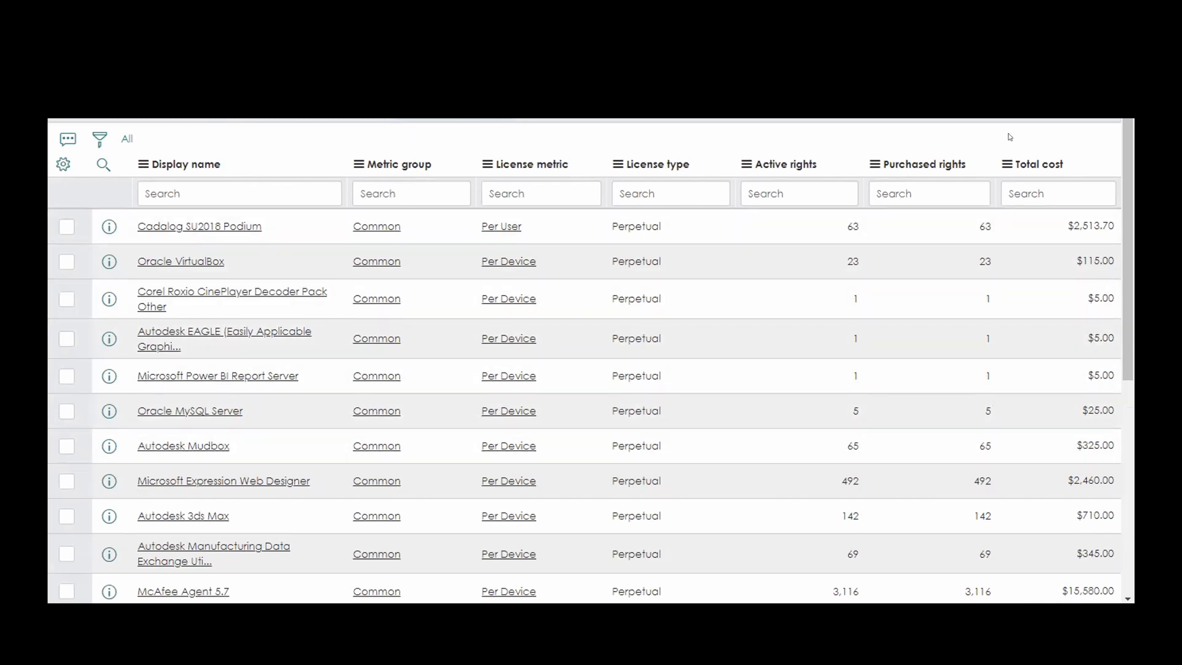
pyautogui.scroll(-5, 412, 465)
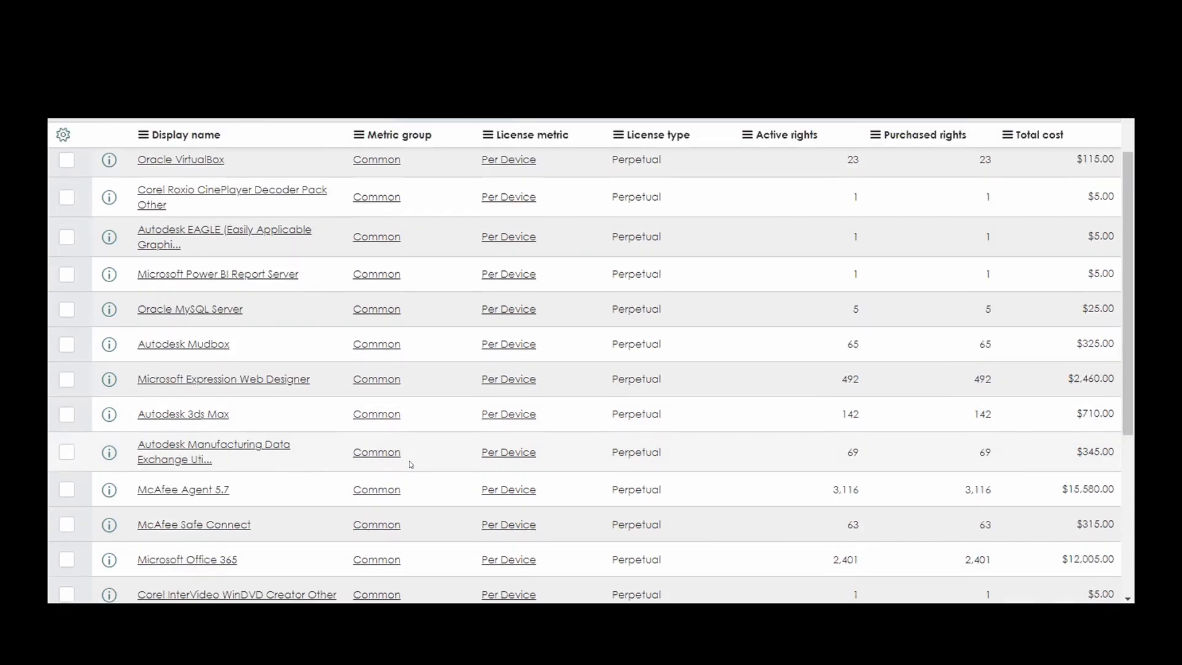
pyautogui.scroll(-1, 411, 464)
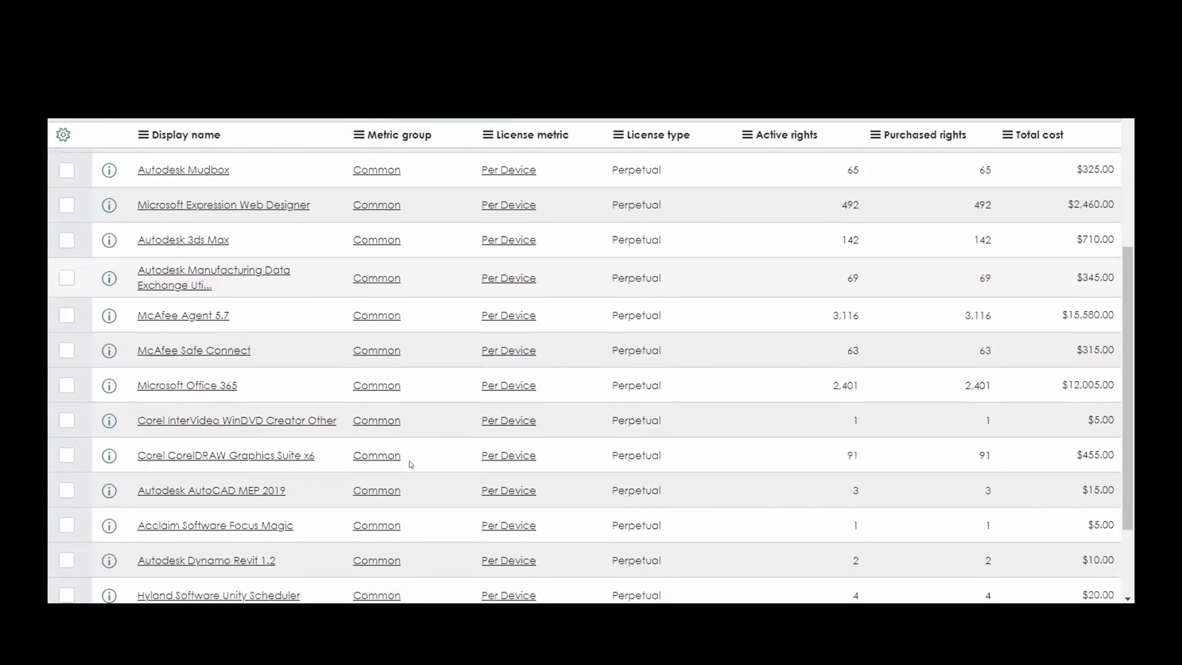
pyautogui.scroll(8, 411, 464)
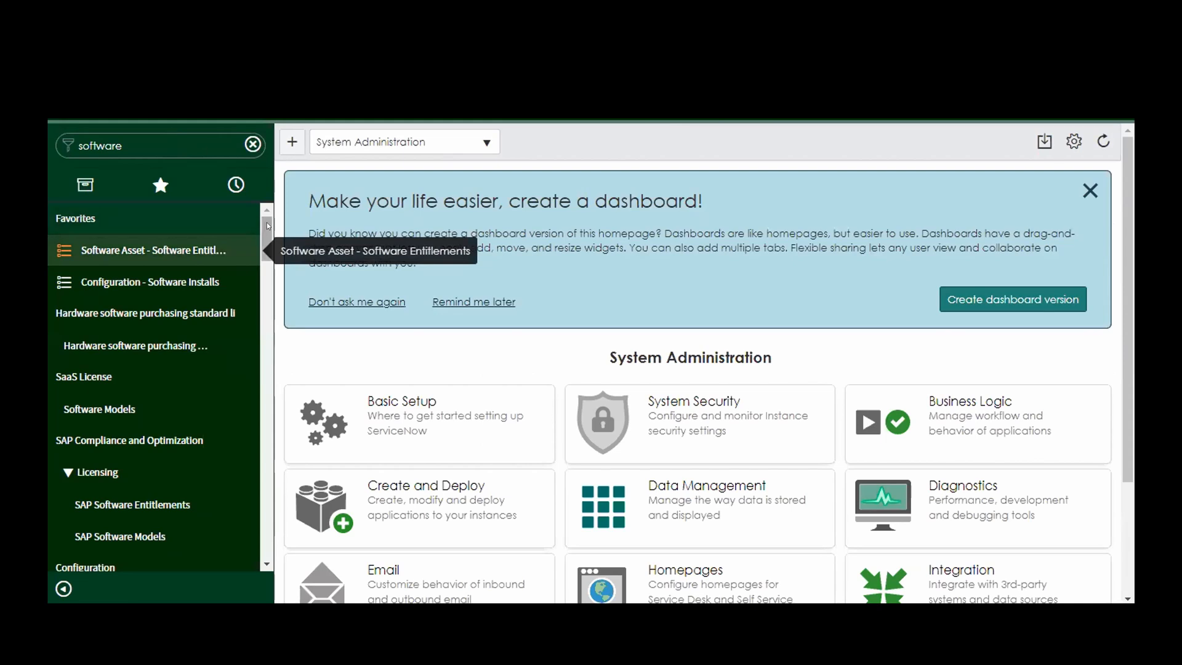
# Step: Open the Software Installs list in the Configuration application's Software section
pyautogui.moveTo(269, 226); pyautogui.dragTo(280, 272)
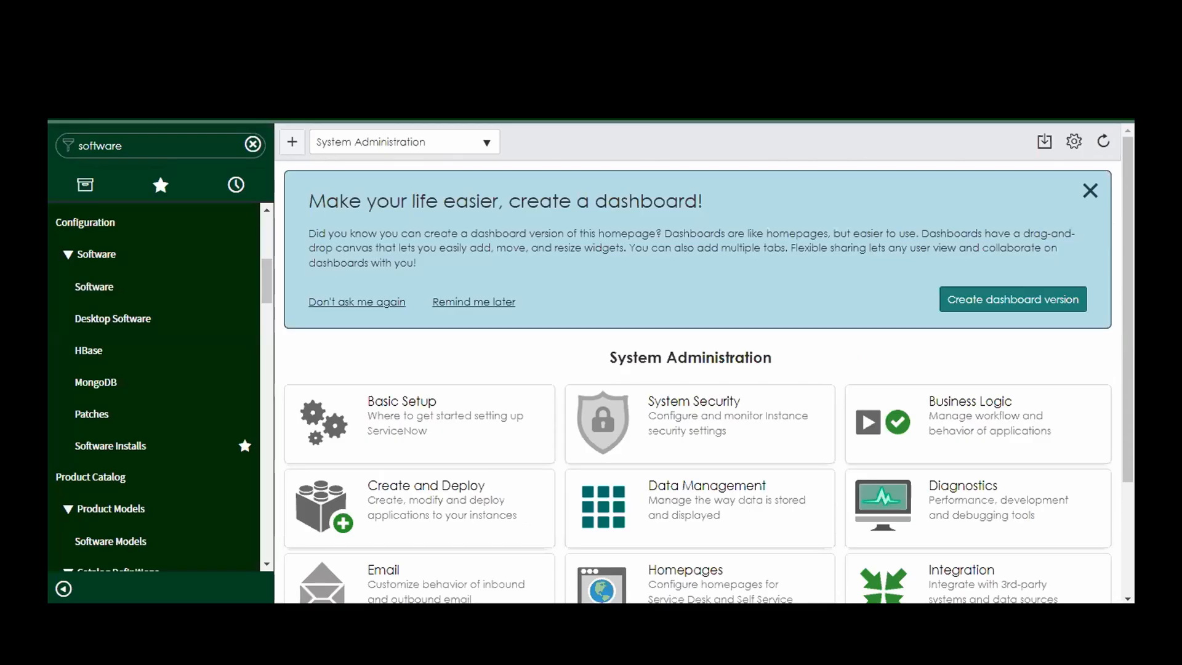
pyautogui.click(148, 137)
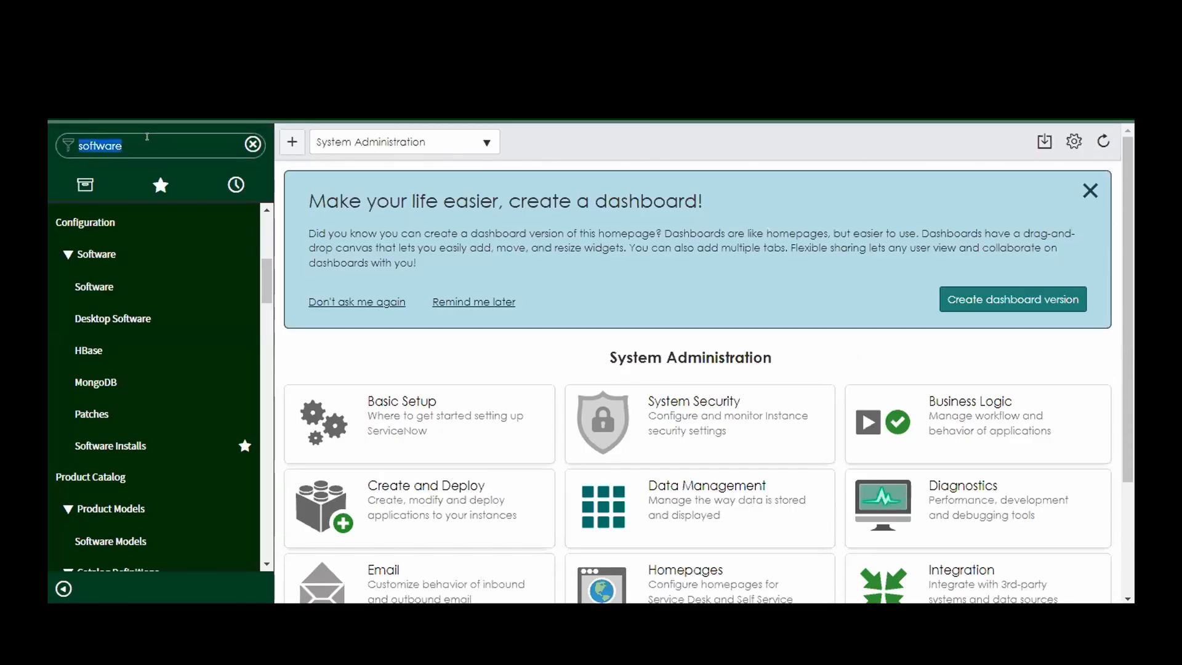
pyautogui.click(148, 136)
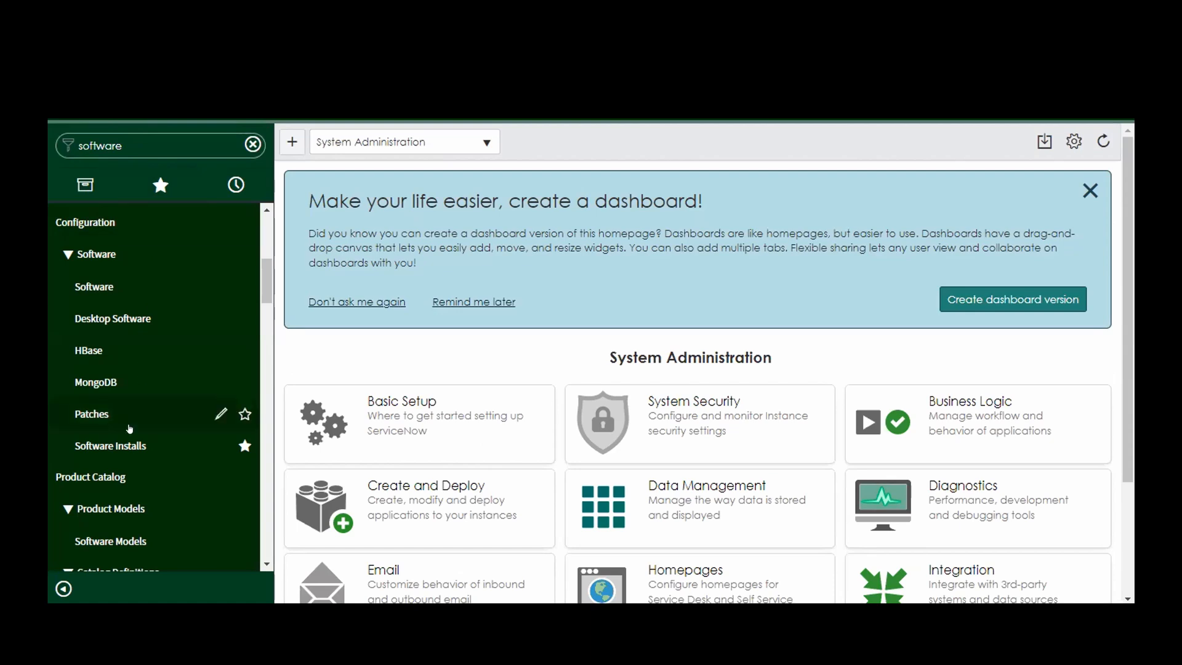
pyautogui.click(130, 446)
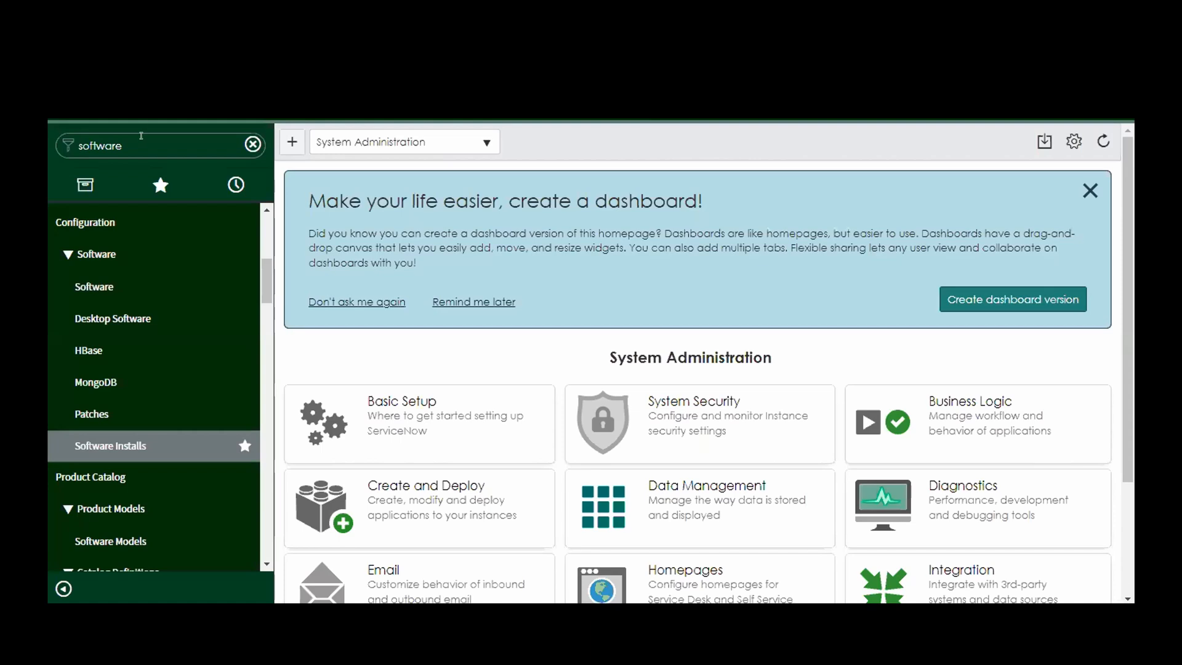
# Step: Filter the application navigator for "licens" and open the License Workbench under Software Asset's Reconciliation section
pyautogui.click(141, 136)
pyautogui.write('lice')
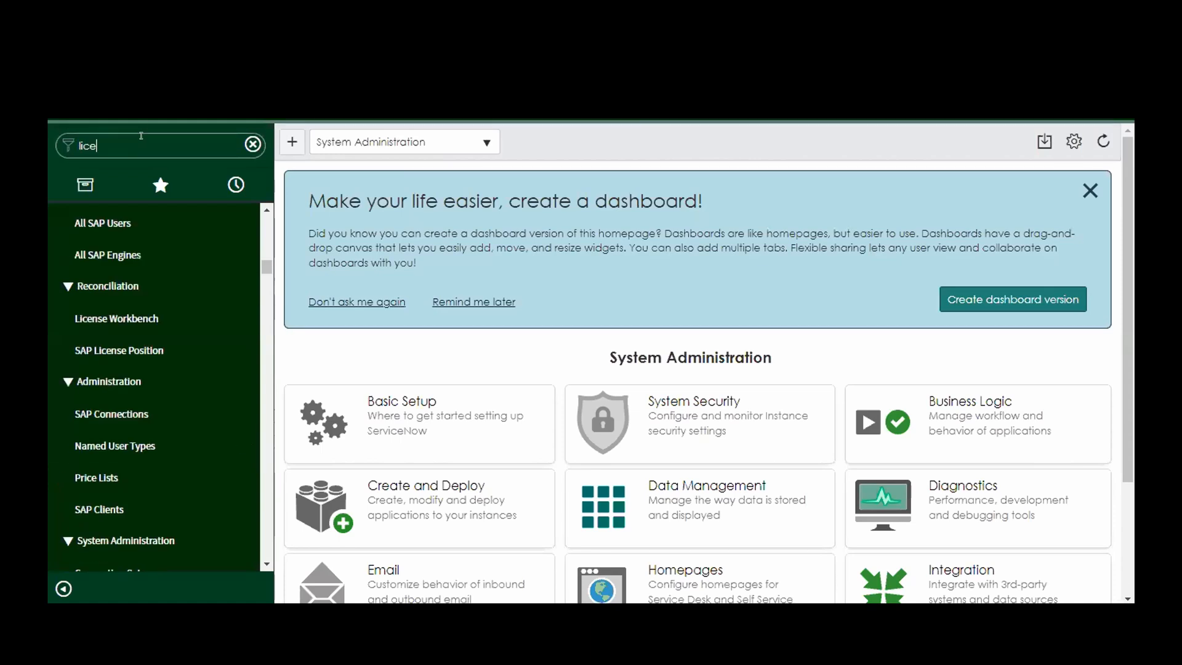
pyautogui.write('ns')
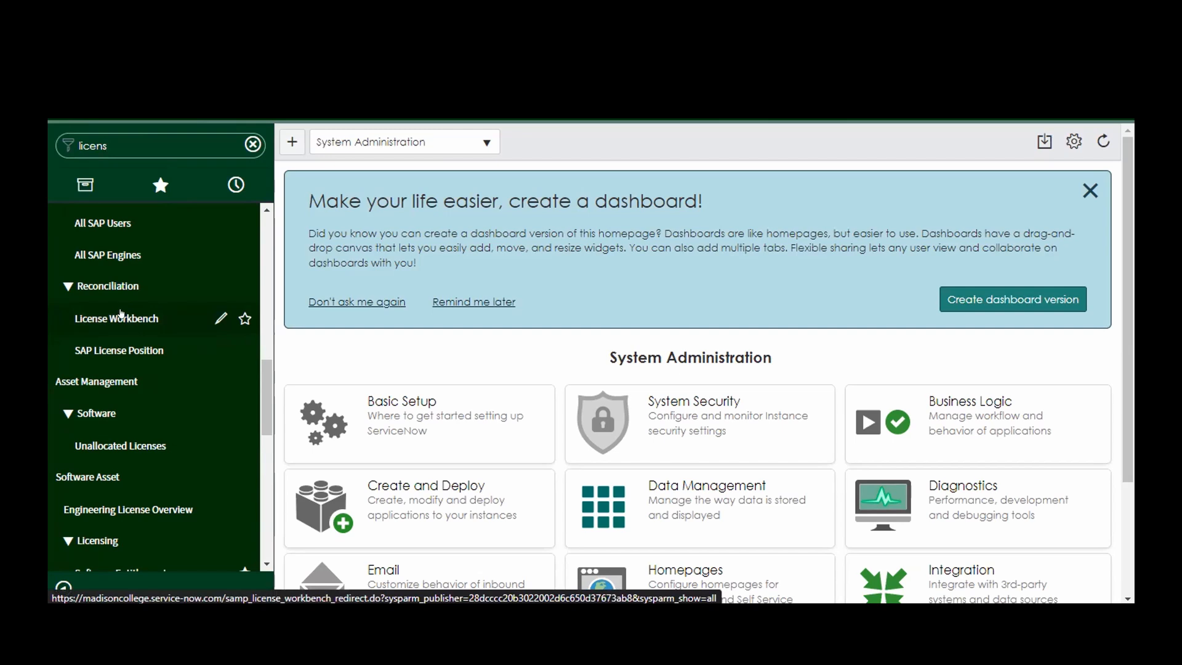
pyautogui.scroll(2, 122, 314)
pyautogui.scroll(-3, 121, 313)
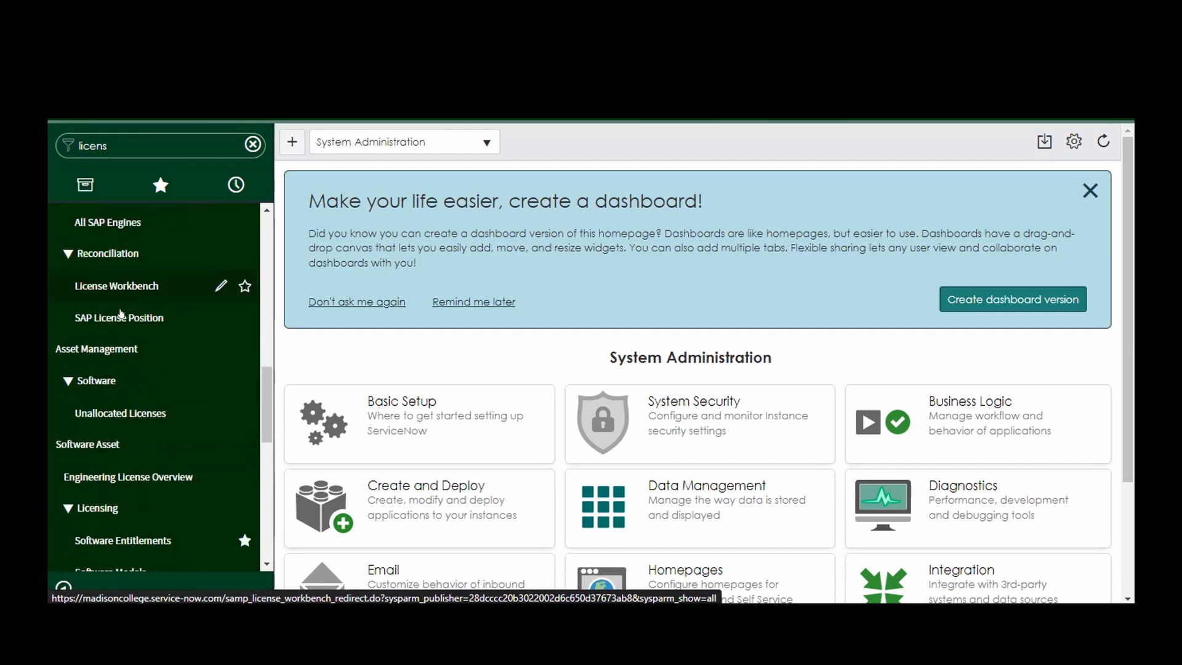
pyautogui.scroll(-6, 122, 313)
pyautogui.scroll(-5, 122, 313)
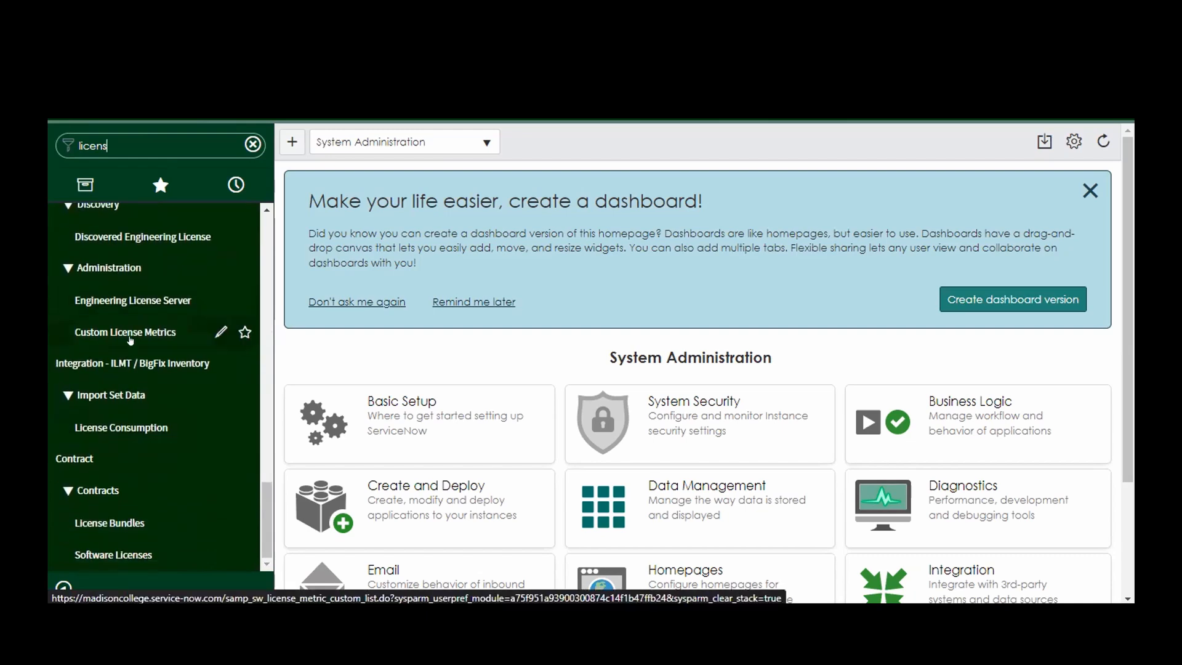
pyautogui.scroll(6, 130, 339)
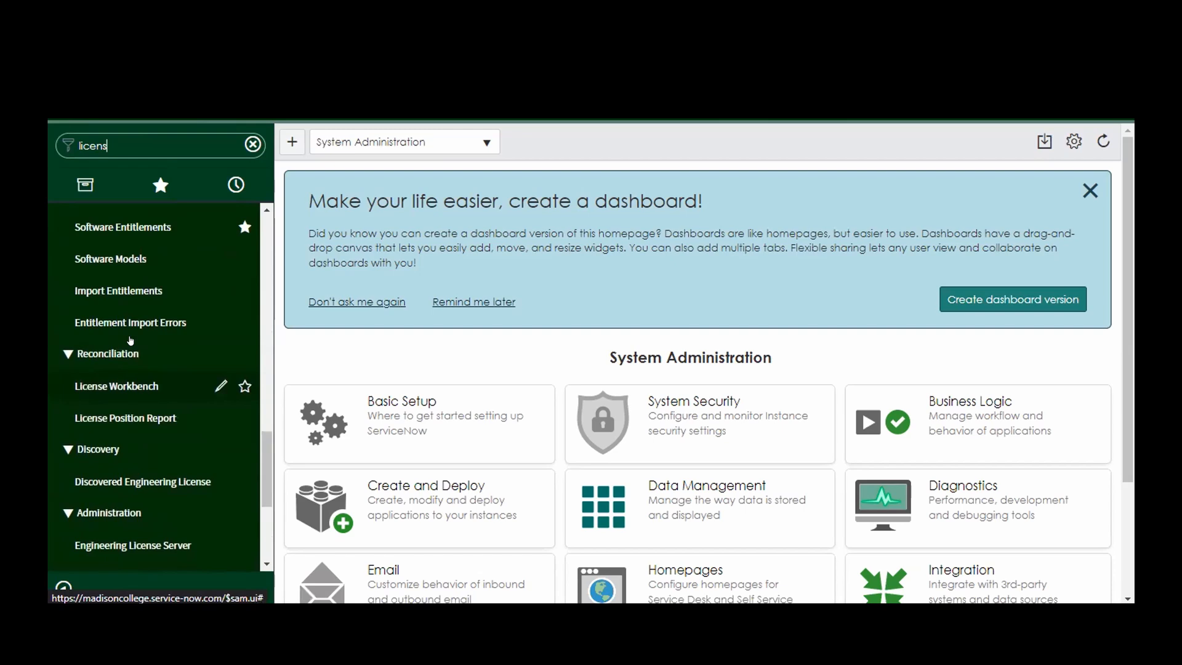
pyautogui.scroll(4, 132, 364)
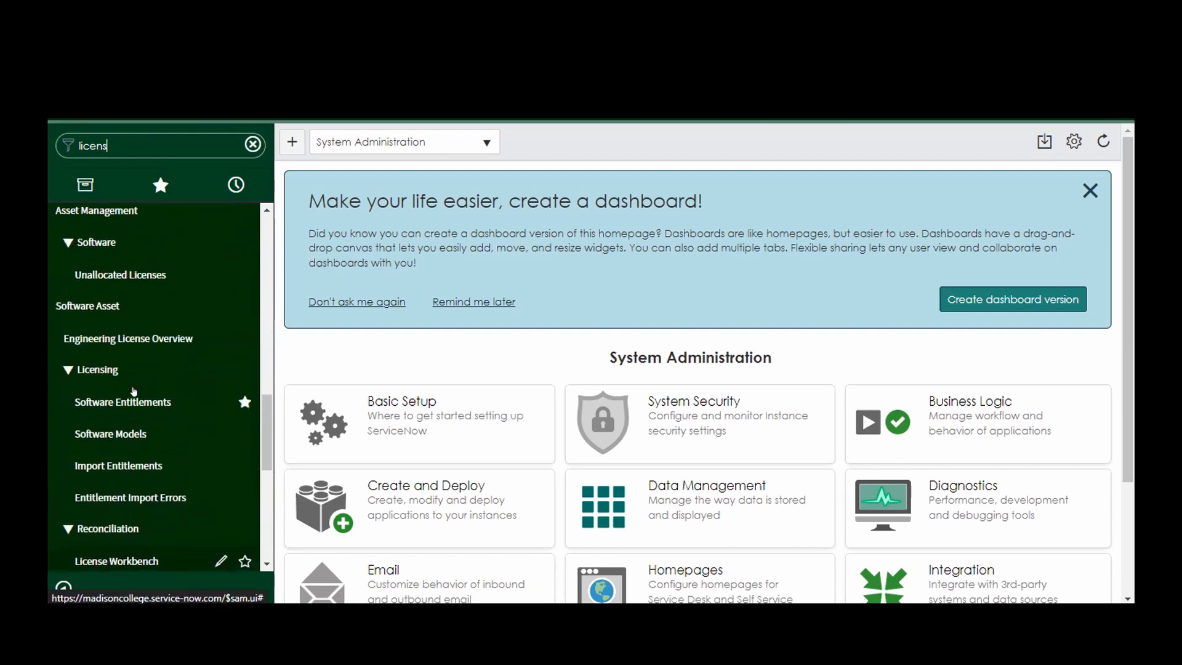
pyautogui.scroll(-4, 134, 391)
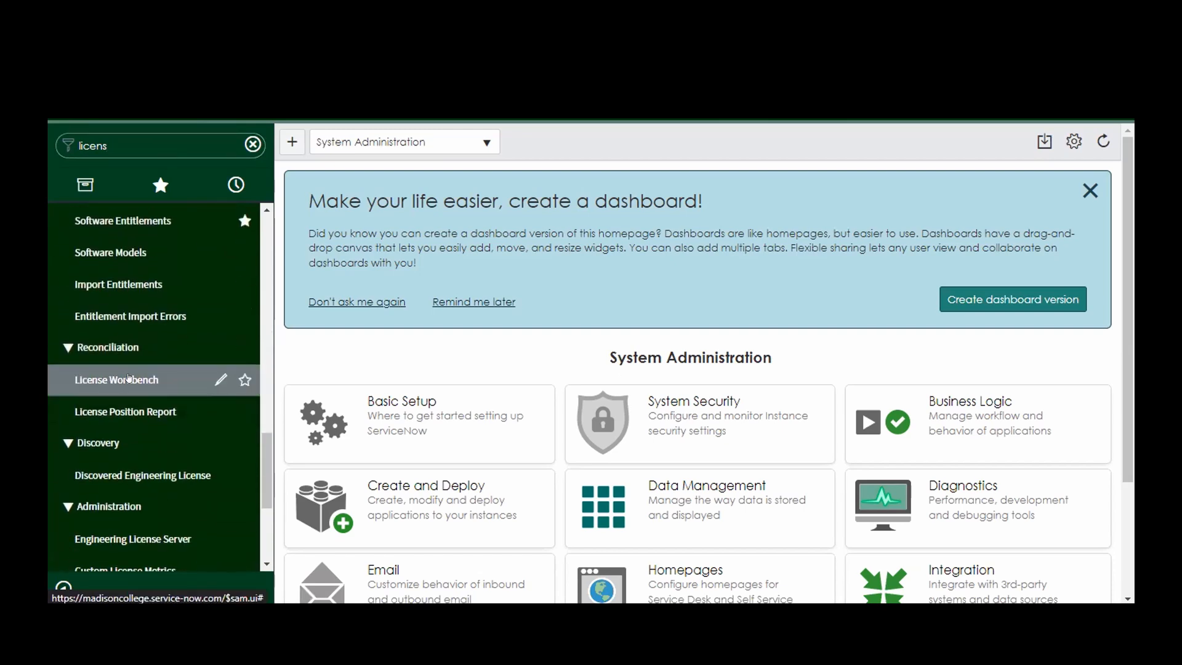
pyautogui.click(128, 378)
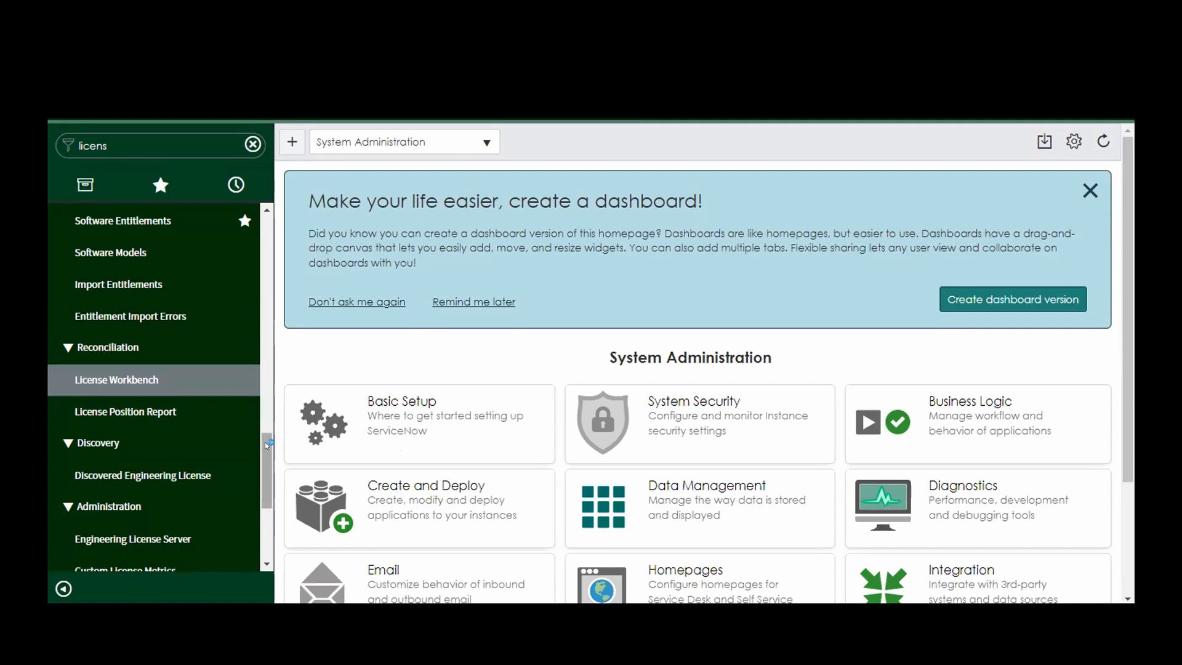
pyautogui.moveTo(270, 444)
pyautogui.mouseDown()
pyautogui.moveTo(272, 493)
pyautogui.moveTo(293, 315)
pyautogui.moveTo(270, 333)
pyautogui.moveTo(280, 439)
pyautogui.mouseUp()
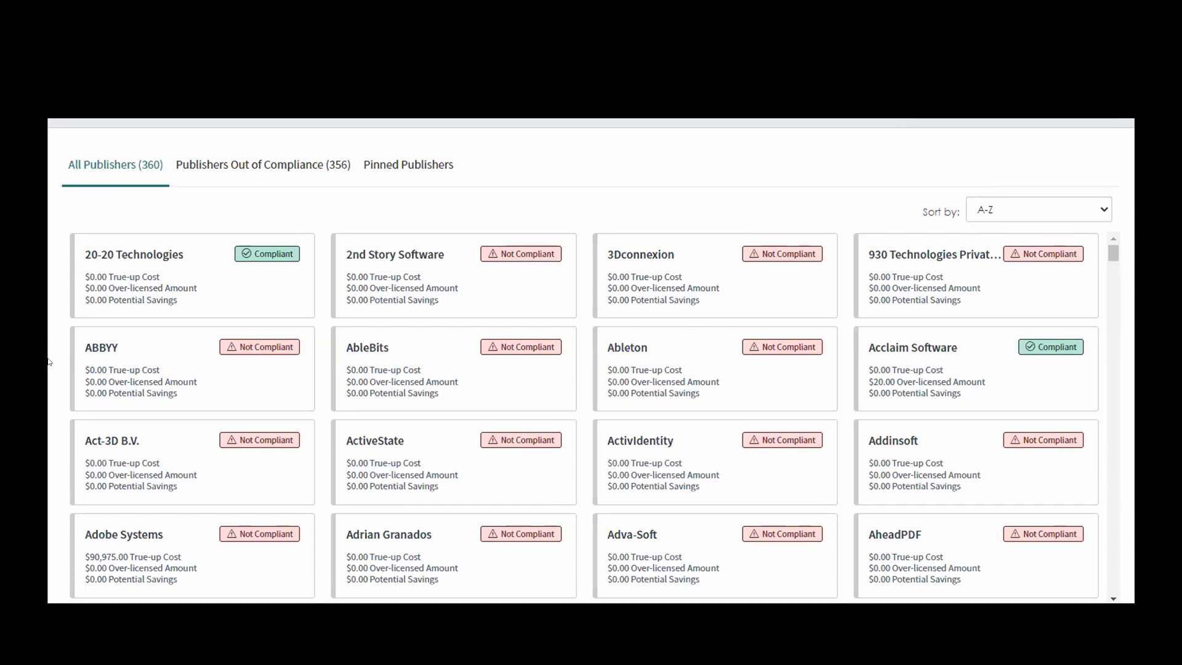
# Step: Open Adobe Systems from the publishers that are out of compliance and review its product results
pyautogui.click(269, 172)
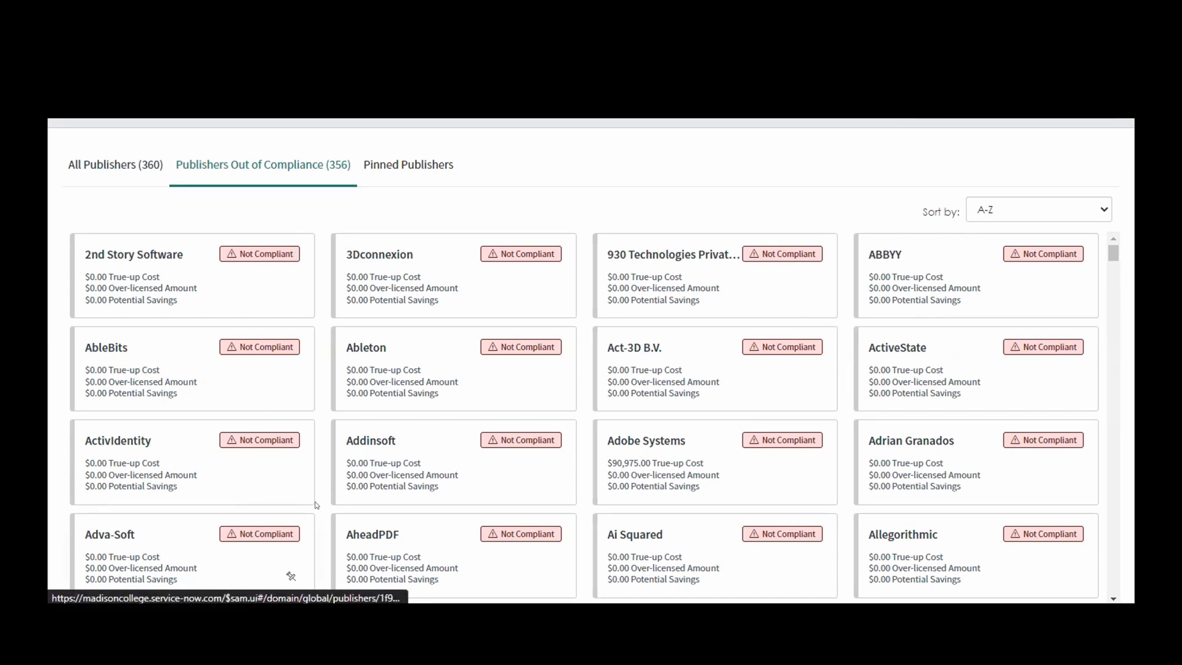
pyautogui.click(663, 454)
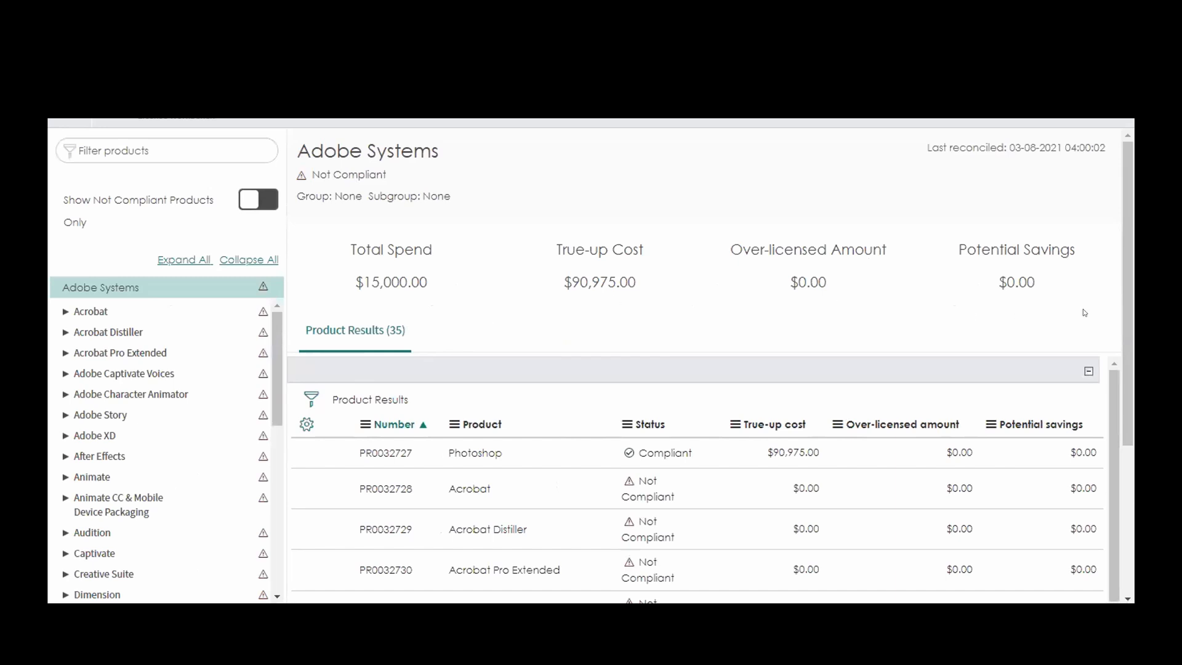
pyautogui.moveTo(1122, 309); pyautogui.dragTo(1131, 351)
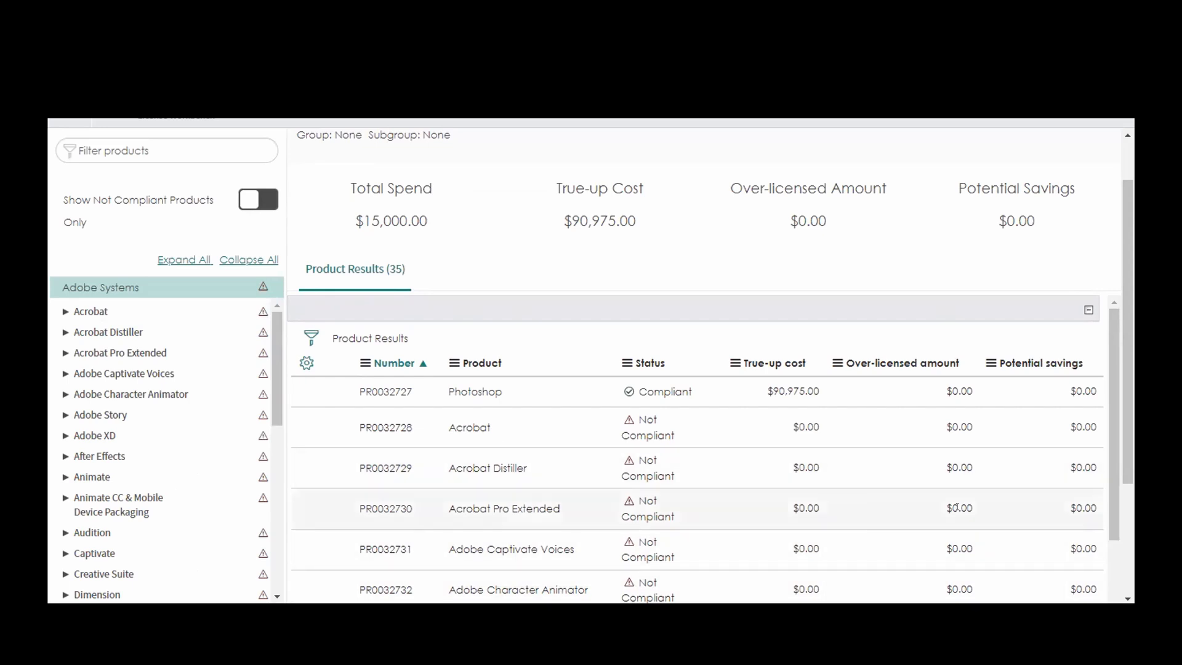
pyautogui.moveTo(1129, 471); pyautogui.dragTo(1132, 542)
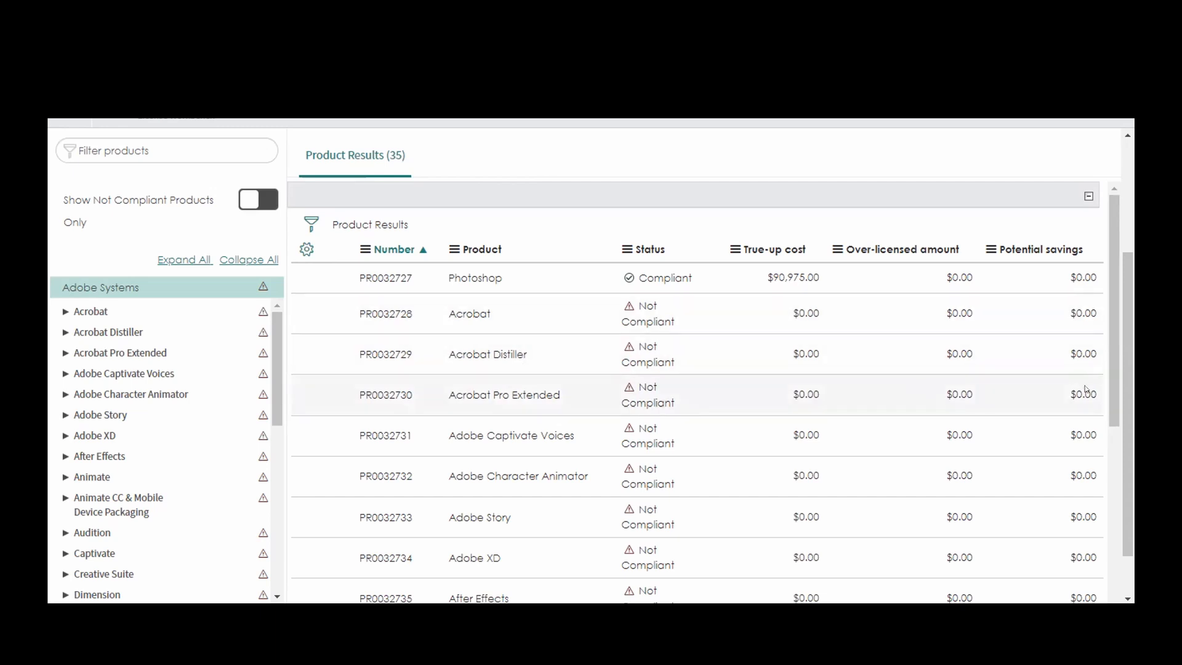
pyautogui.moveTo(1107, 387); pyautogui.dragTo(1131, 210)
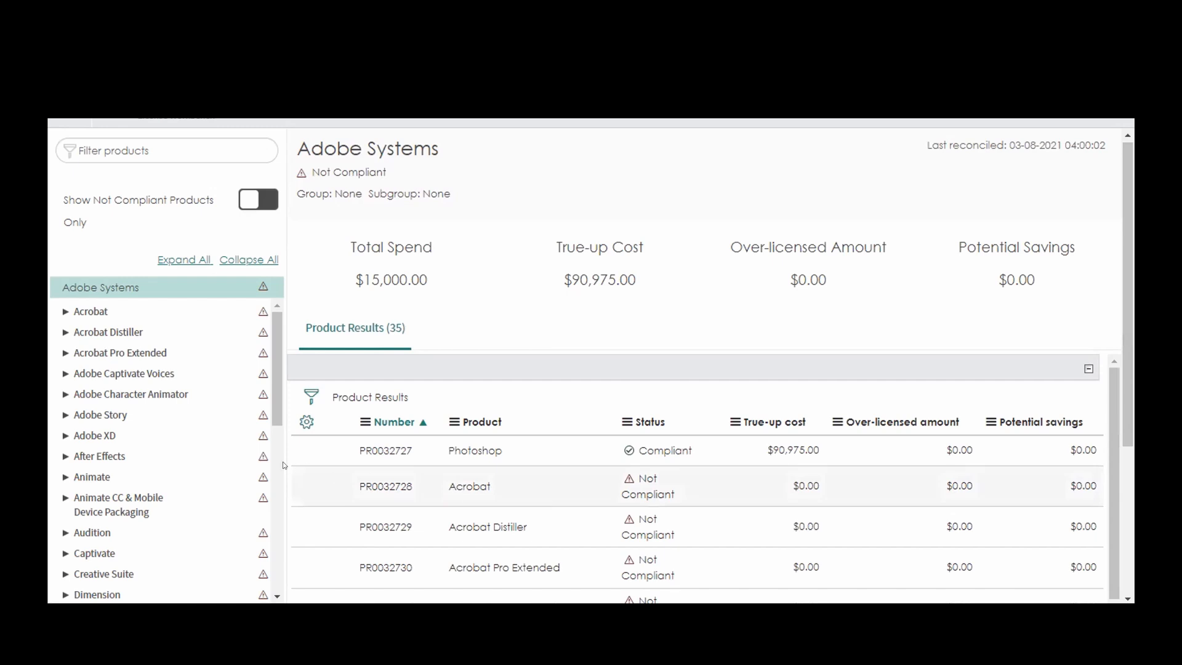
# Step: Expand Creative Suite in the Adobe Systems product tree to view its versions
pyautogui.moveTo(278, 424); pyautogui.dragTo(278, 476)
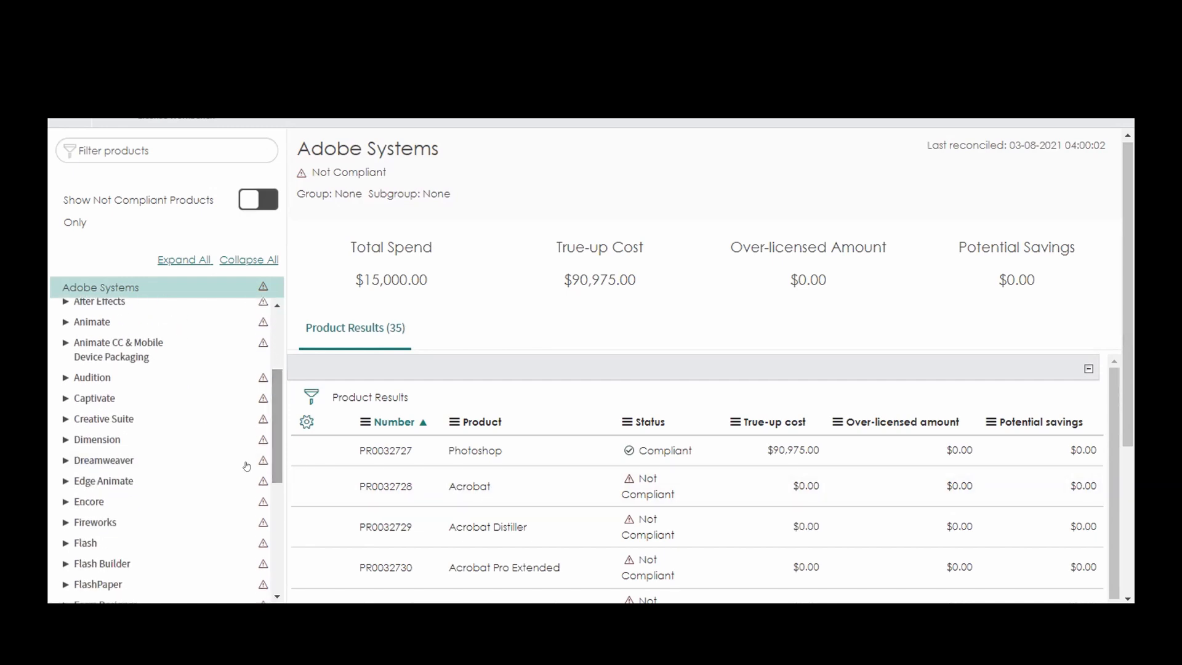
pyautogui.click(64, 418)
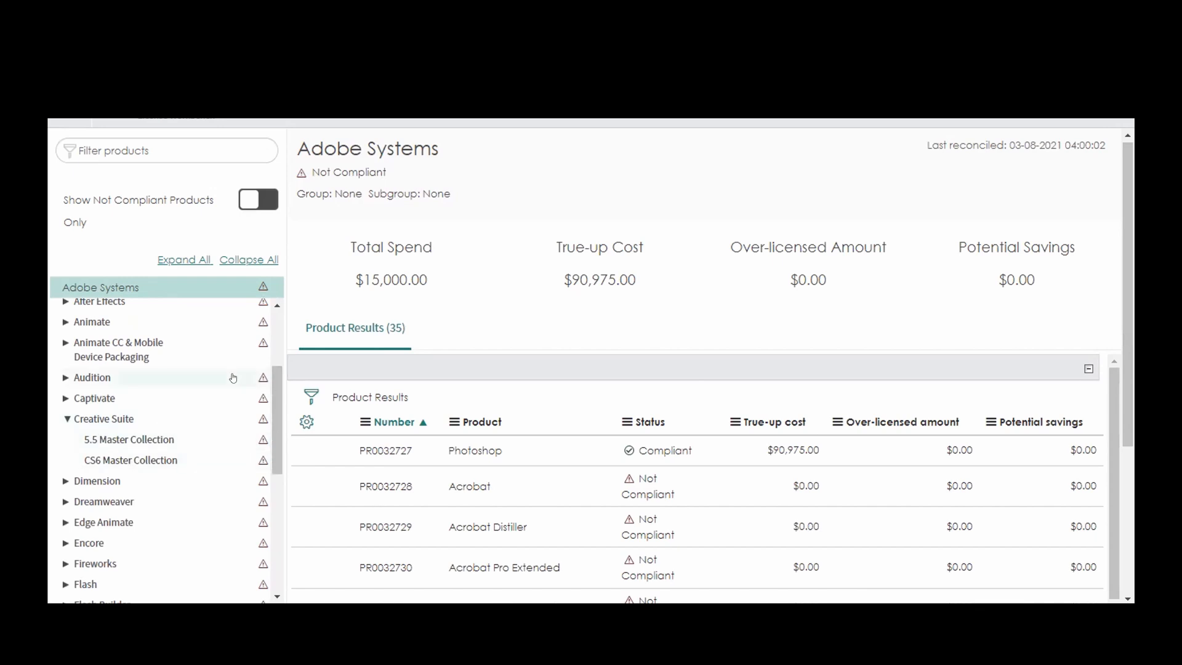
pyautogui.moveTo(275, 399); pyautogui.dragTo(277, 350)
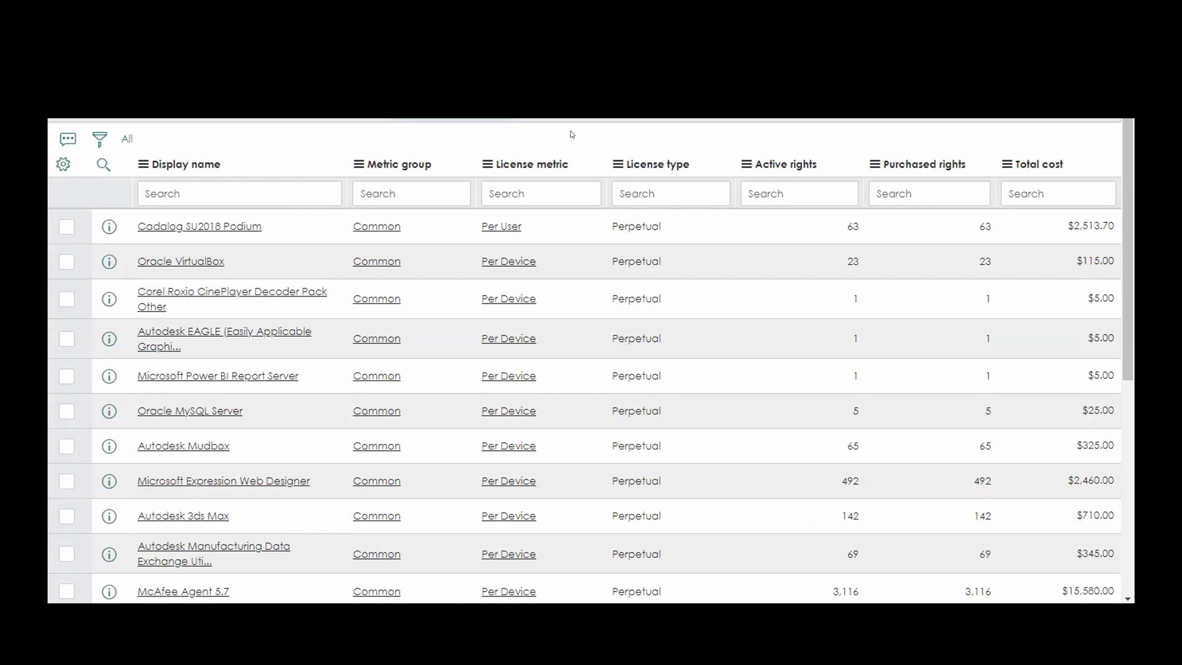
# Step: Filter the software entitlements by display name with "*adobe" and open the Adobe Systems Photoshop record
pyautogui.click(294, 185)
pyautogui.write('a')
pyautogui.press('BackSpace')
pyautogui.write('*adobe')
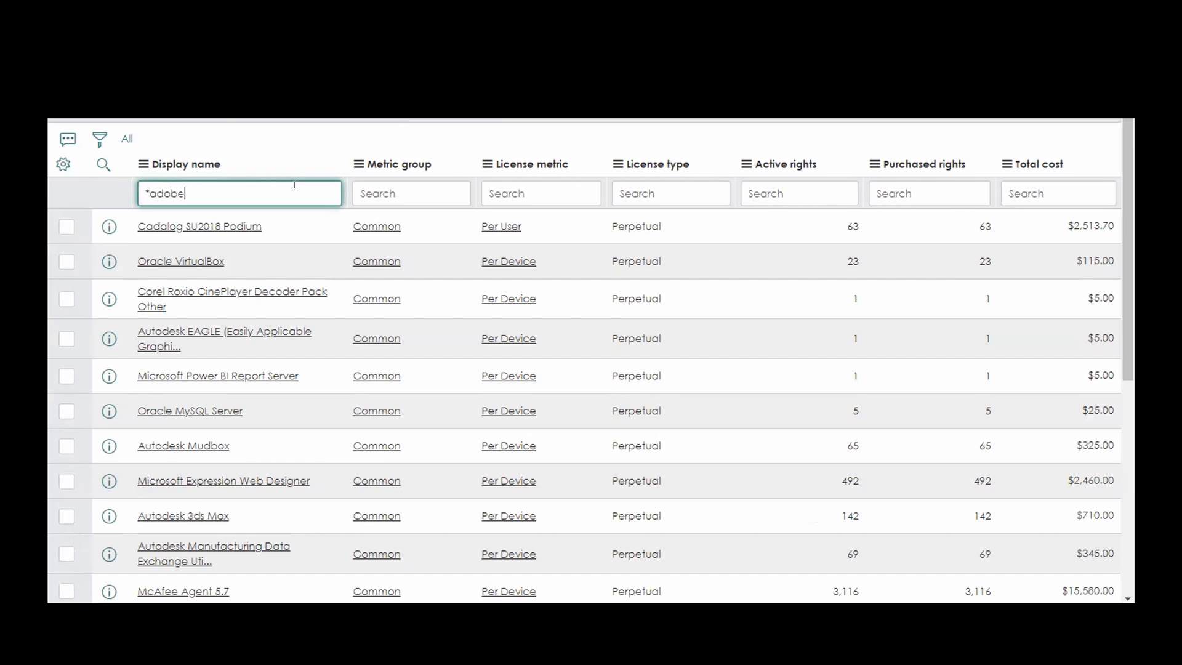
pyautogui.press('Return')
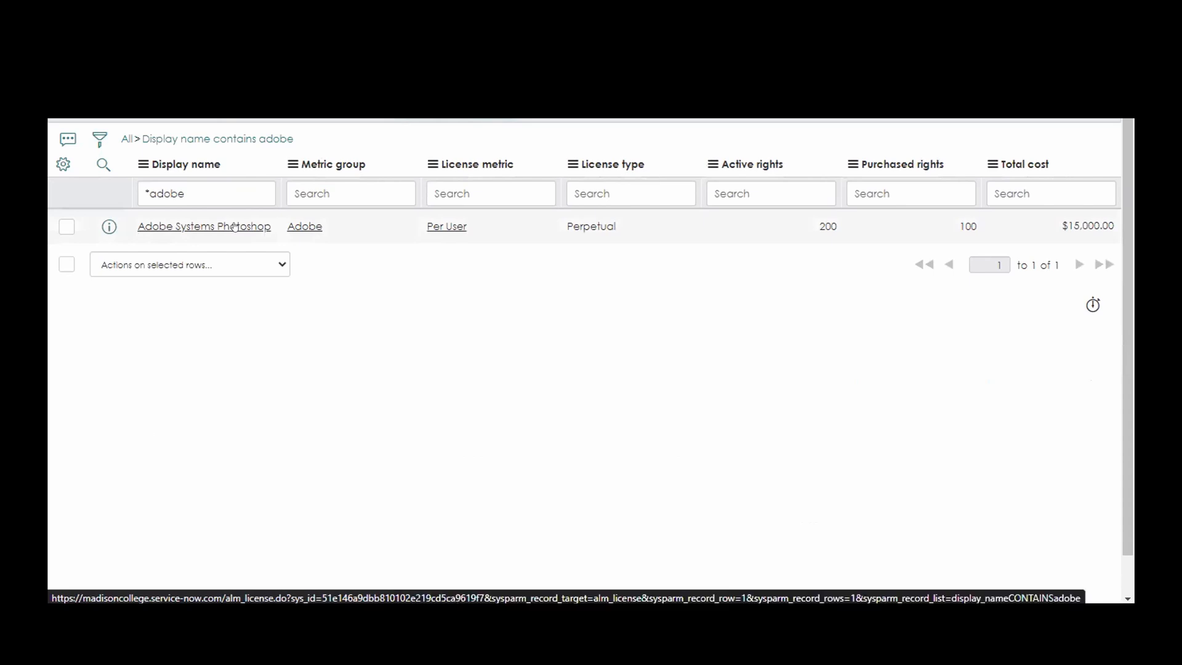
pyautogui.click(235, 226)
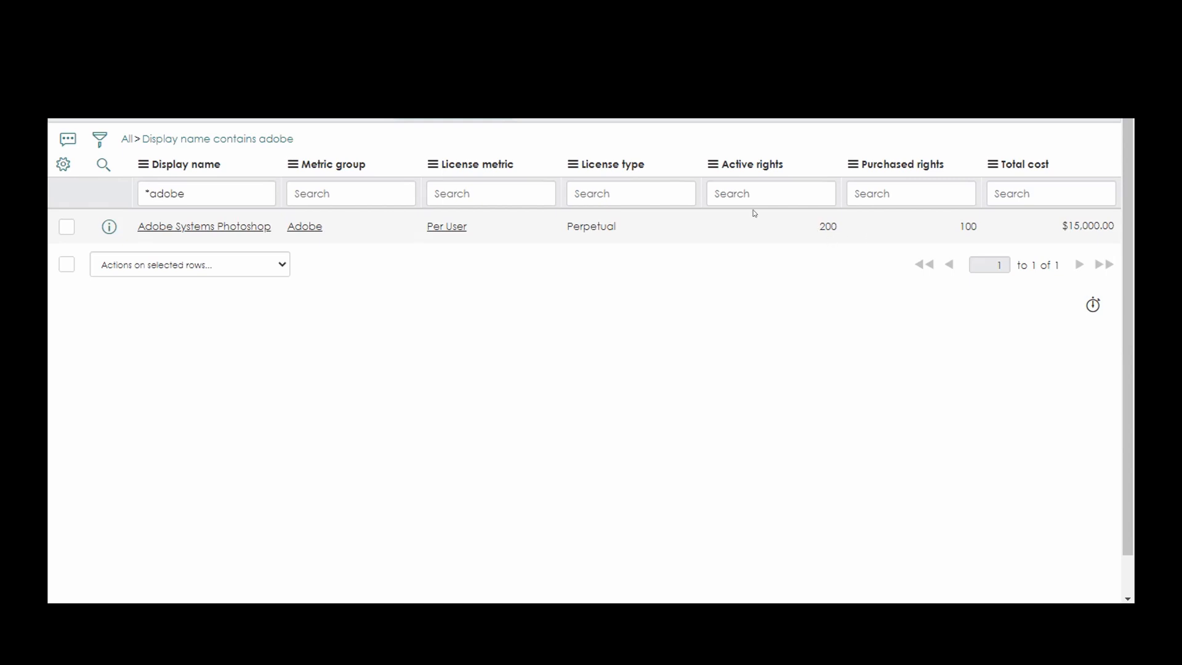
pyautogui.click(246, 226)
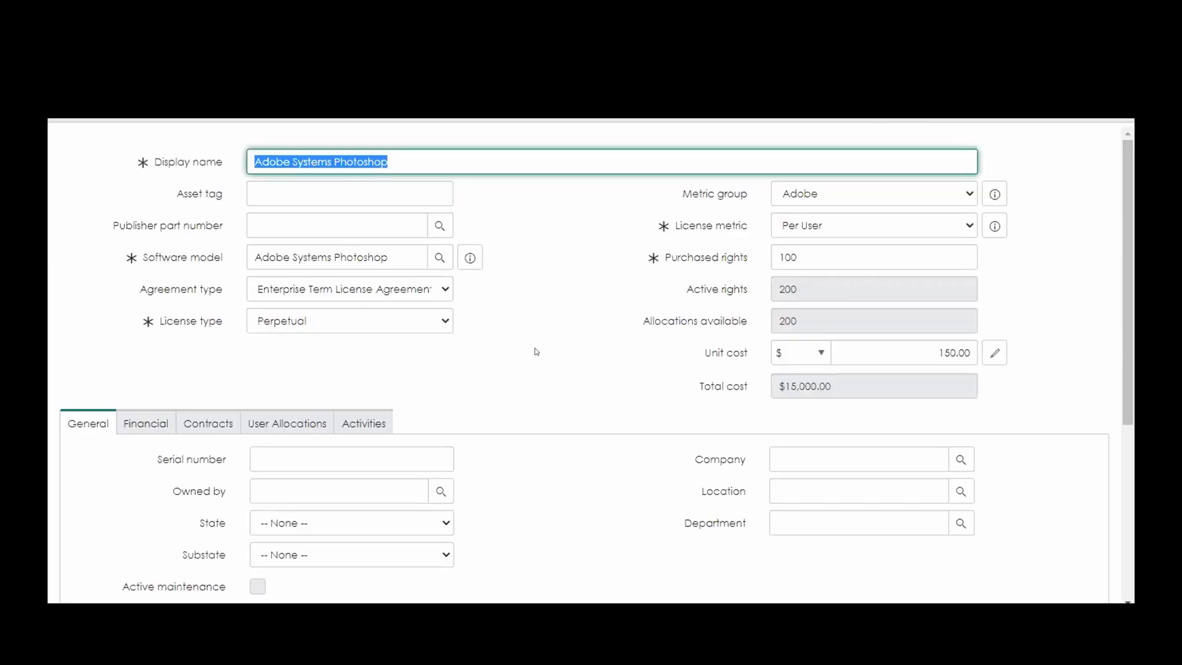
# Step: Review the purchased rights and active rights on the Adobe Systems Photoshop entitlement
pyautogui.click(561, 364)
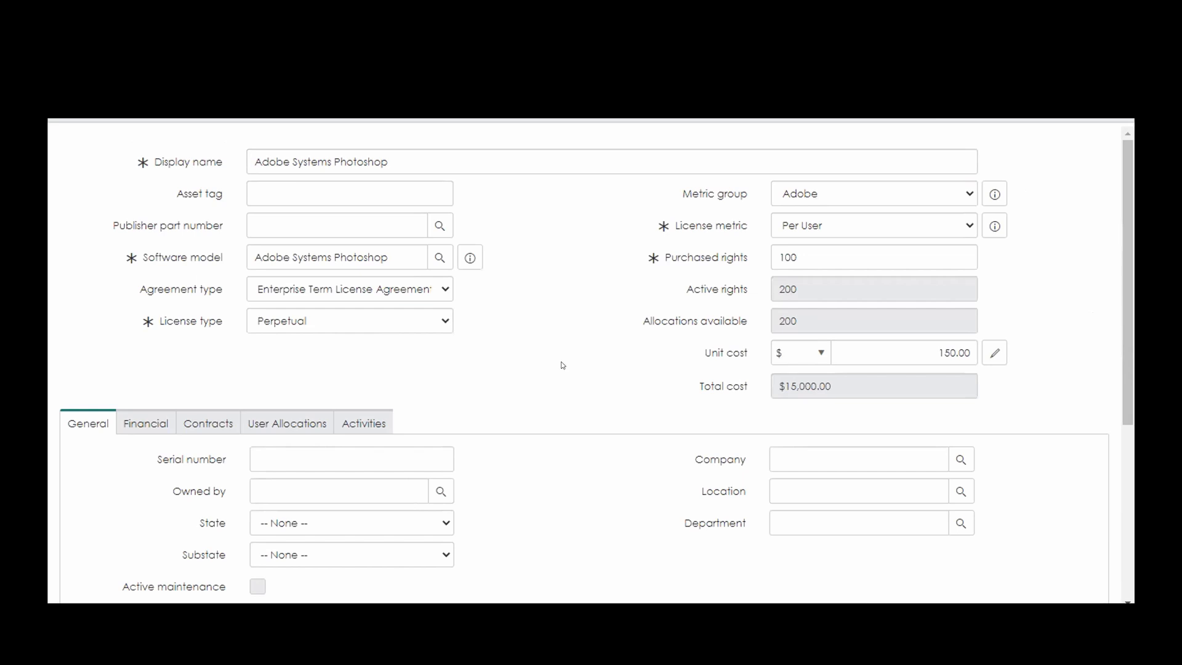
pyautogui.moveTo(730, 261)
pyautogui.moveTo(727, 291)
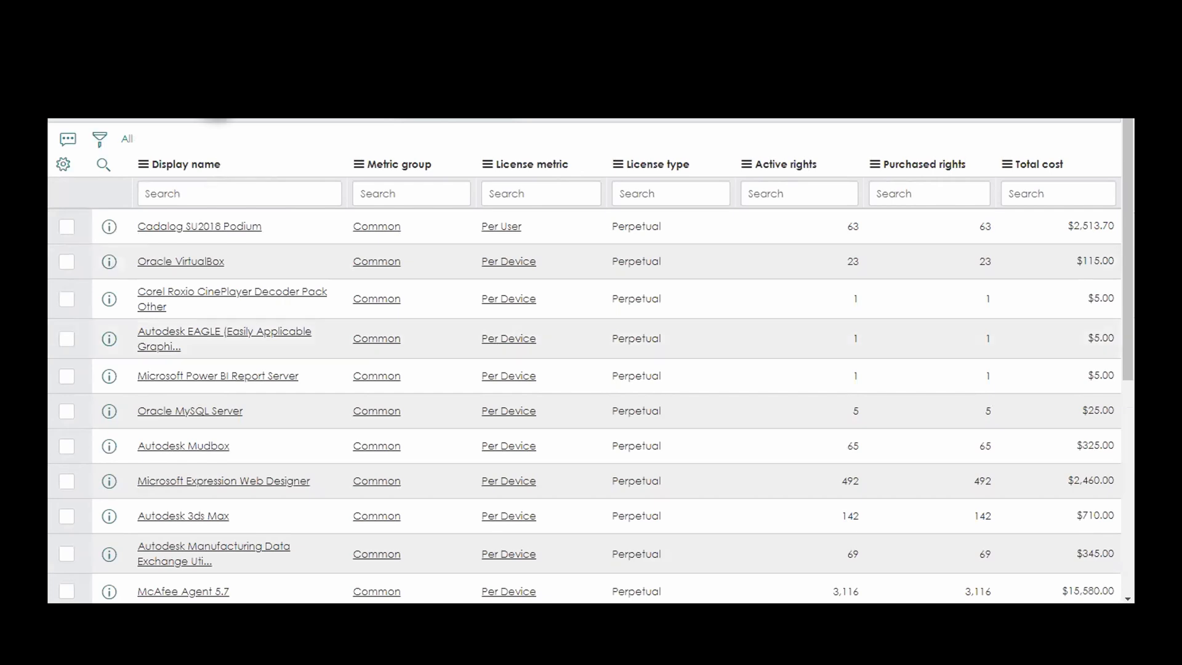
# Step: Open a blank software entitlement form from the entitlements list and review its fields down to the create options
pyautogui.click(216, 112)
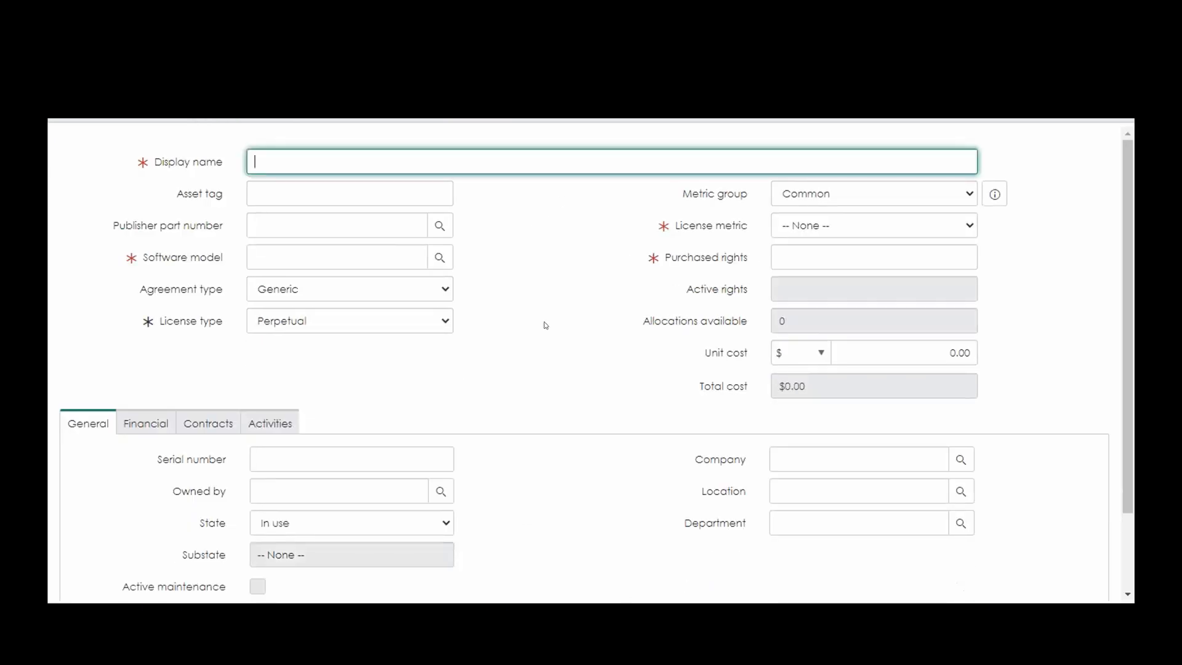
pyautogui.scroll(-3, 545, 325)
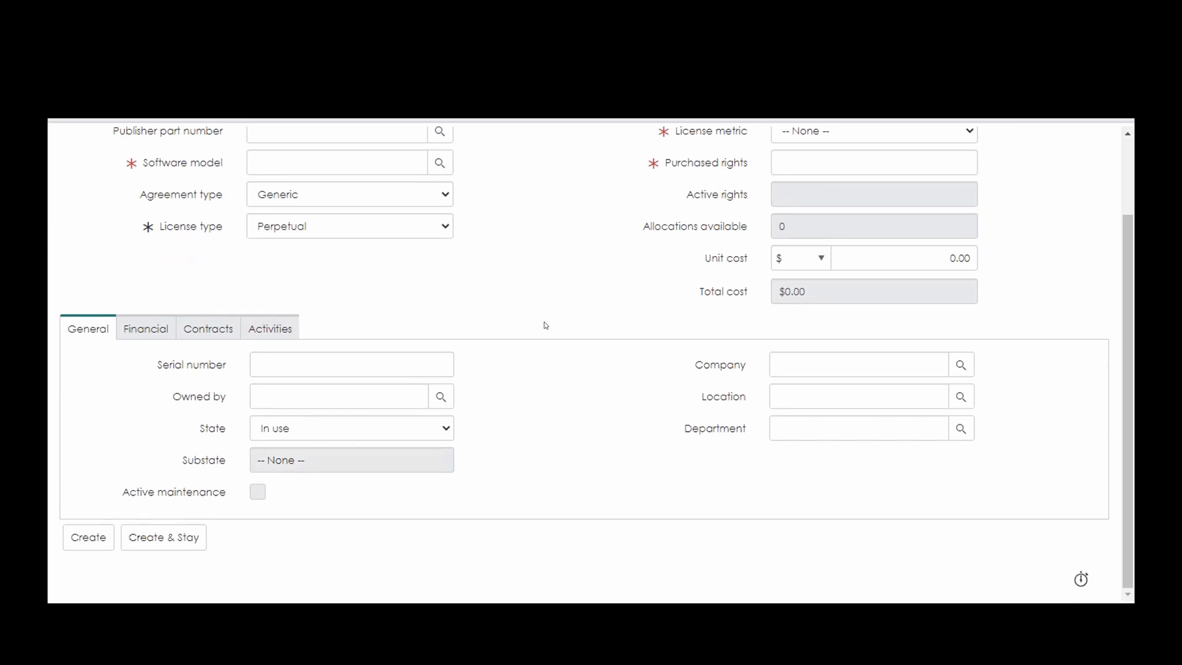
pyautogui.scroll(3, 546, 325)
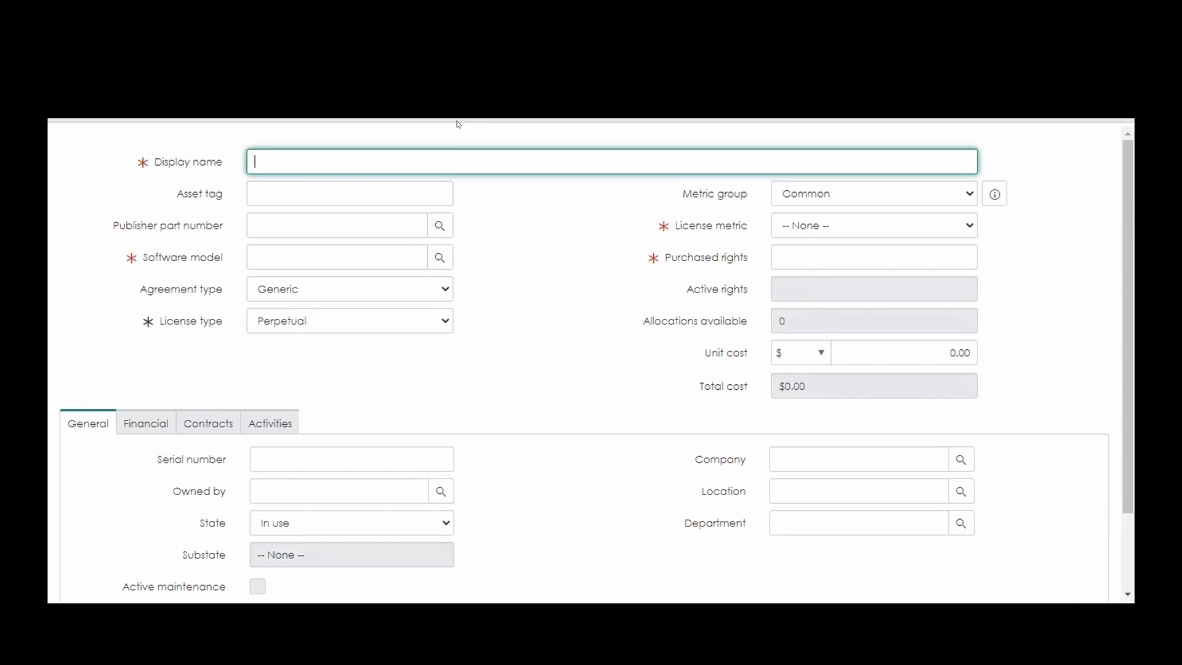
# Step: Look at the software installs list and return to a blank software entitlement form
pyautogui.click(70, 112)
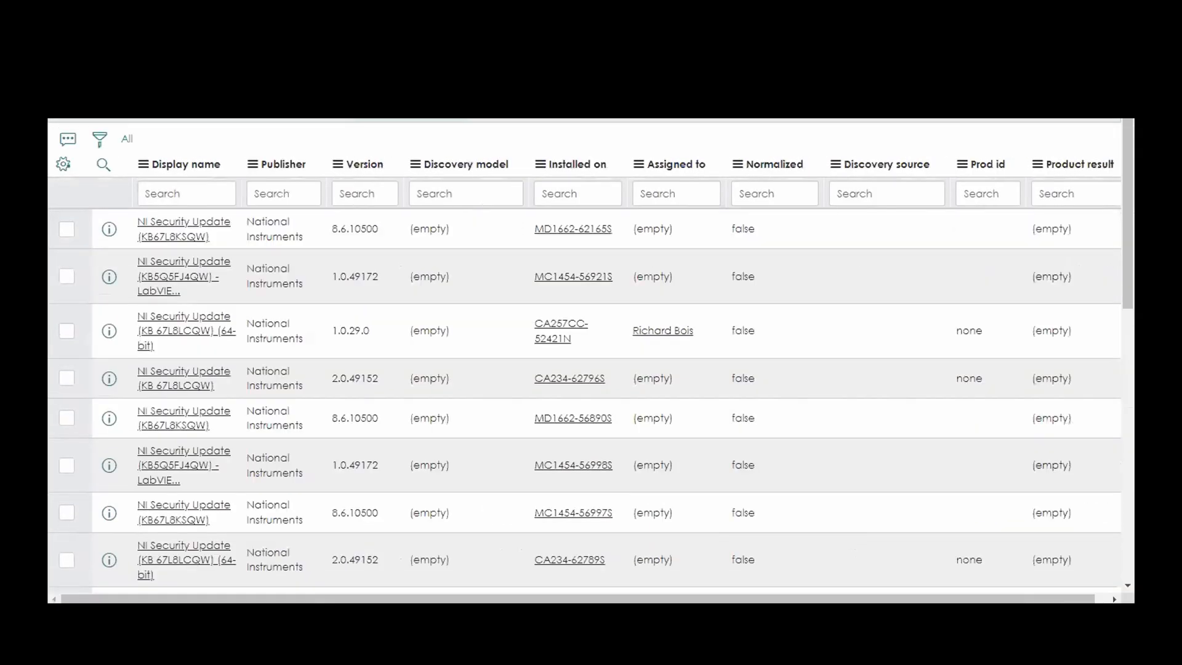
pyautogui.click(182, 235)
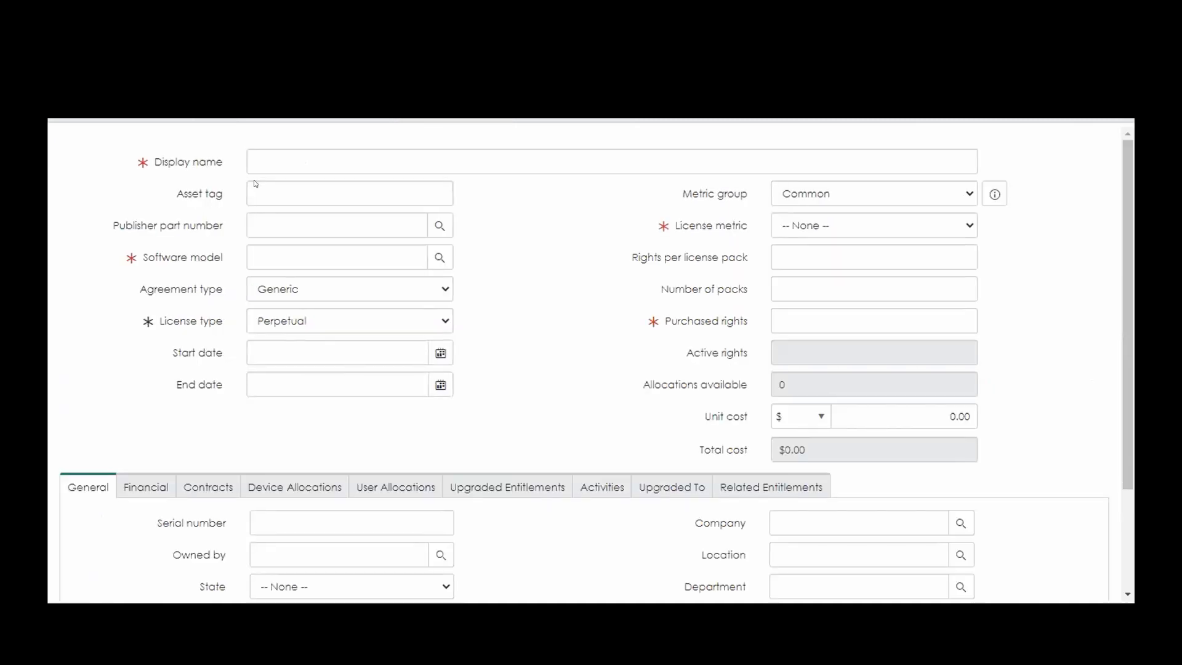
pyautogui.click(249, 174)
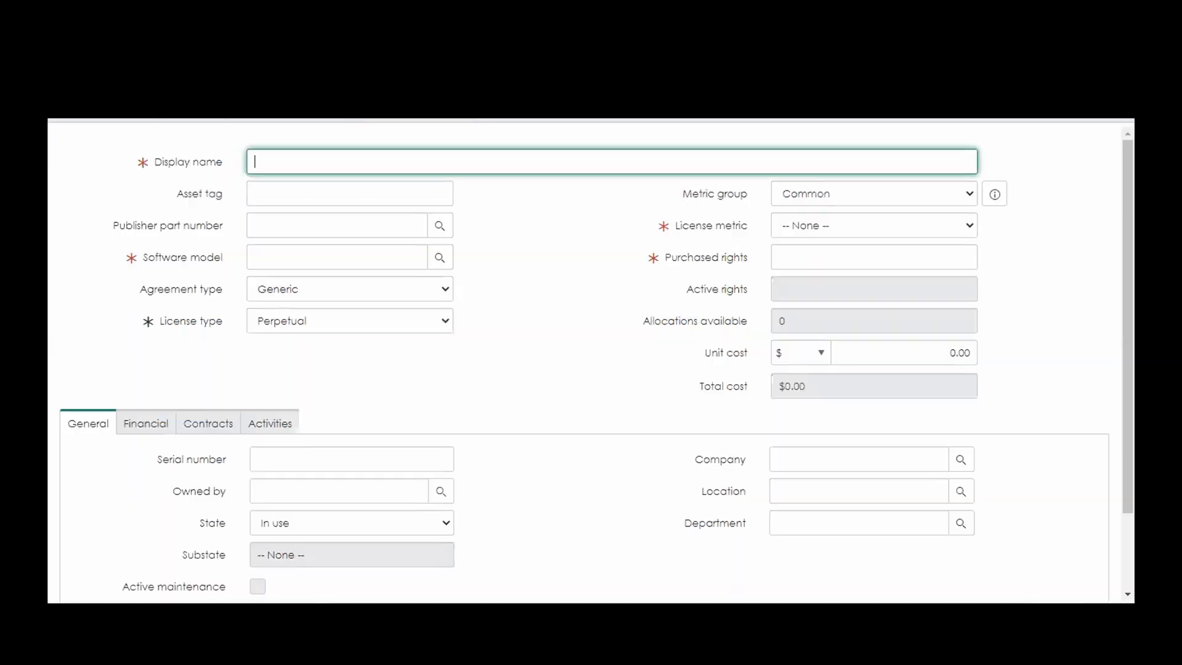
# Step: Return to the software installs list, filter it by display name with "*adobe" and check the Discovery model column's description
pyautogui.click(70, 107)
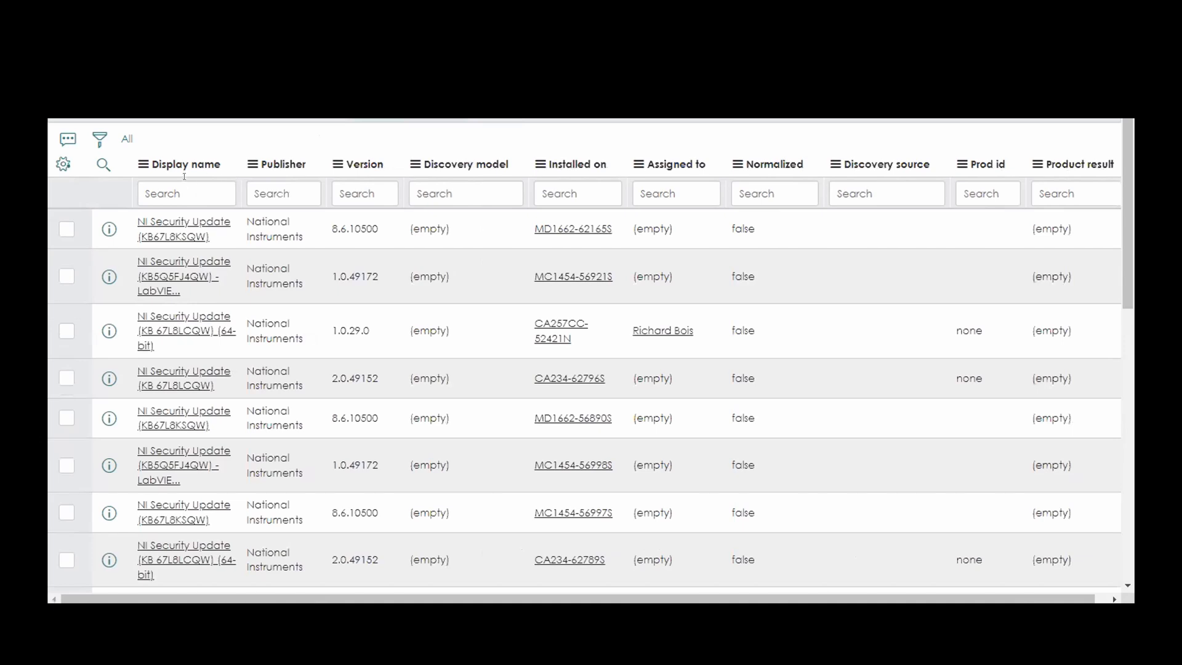
pyautogui.click(183, 186)
pyautogui.write('*adobe')
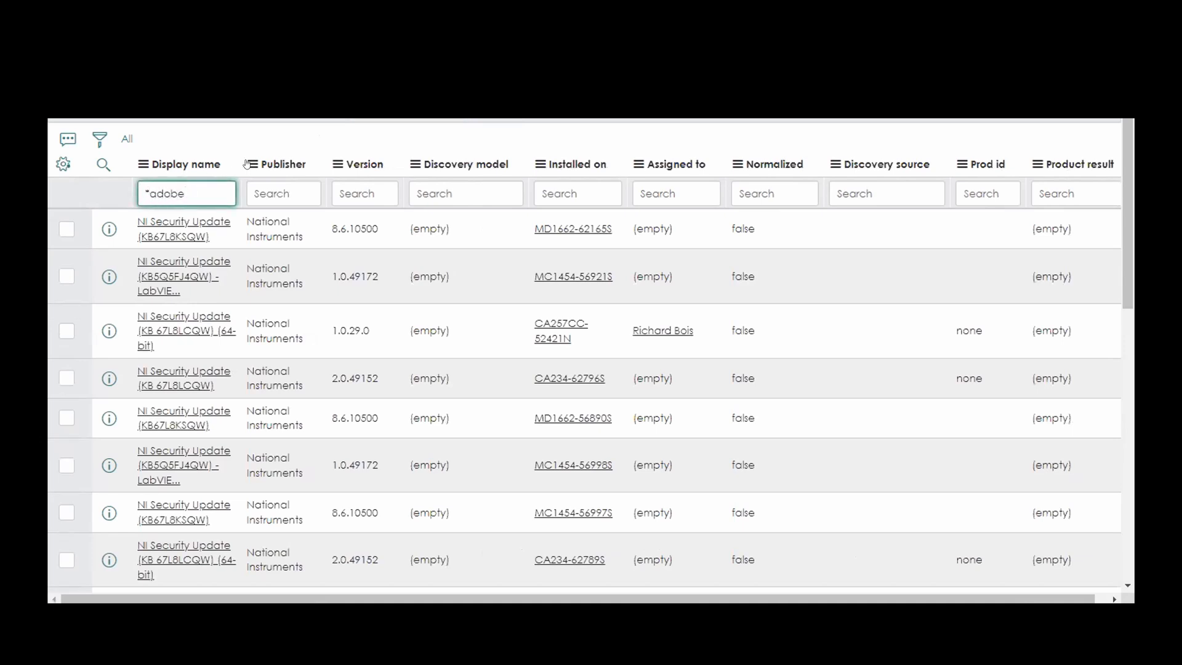
pyautogui.press('Return')
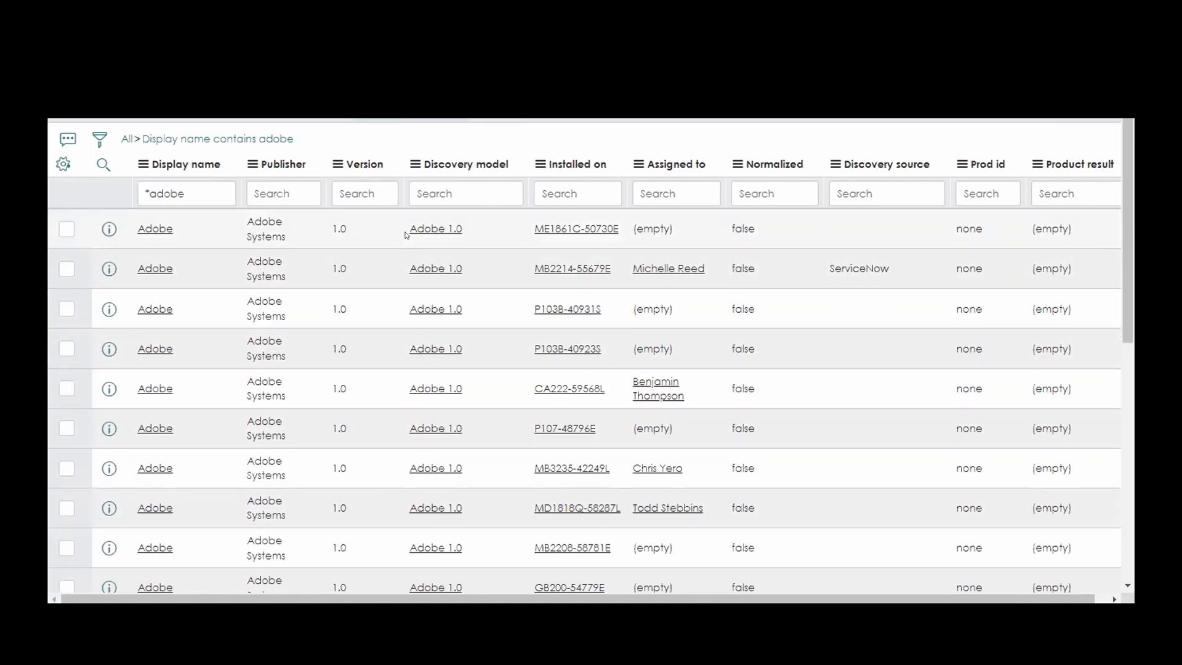
pyautogui.moveTo(500, 161)
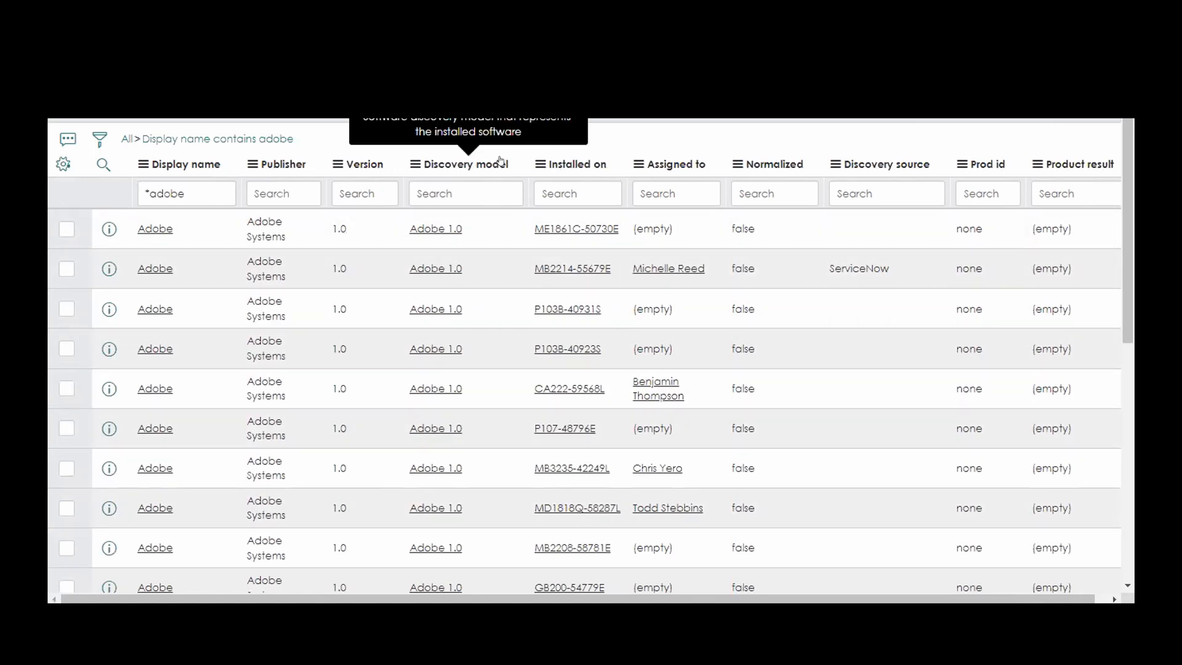